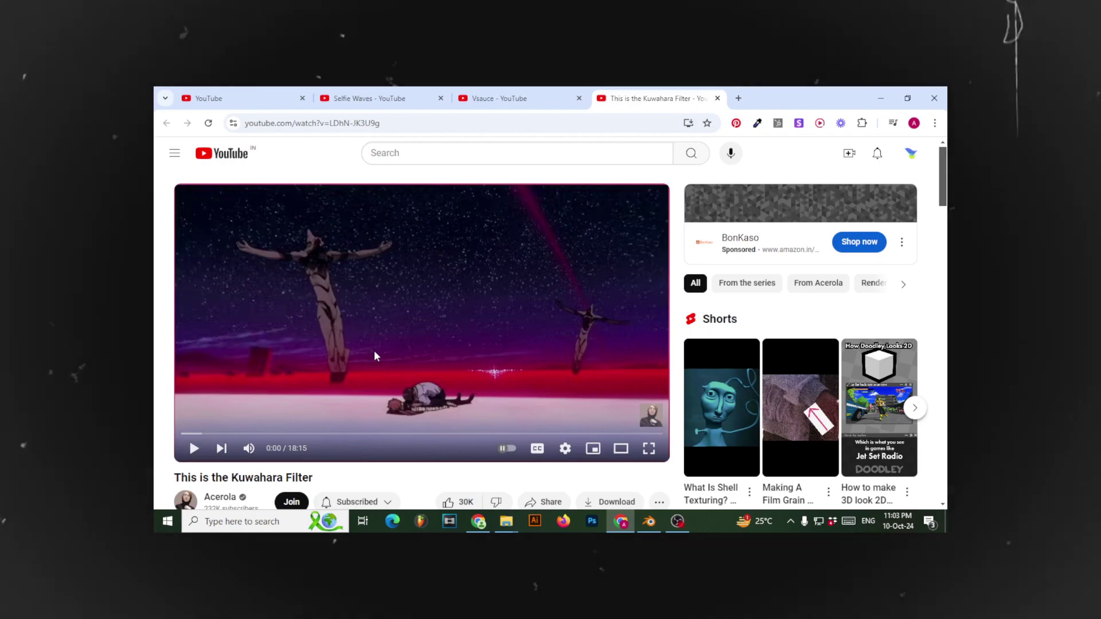
Zoom, pan and orbit around the character to inspect its head and face up close.
left_click(374, 352)
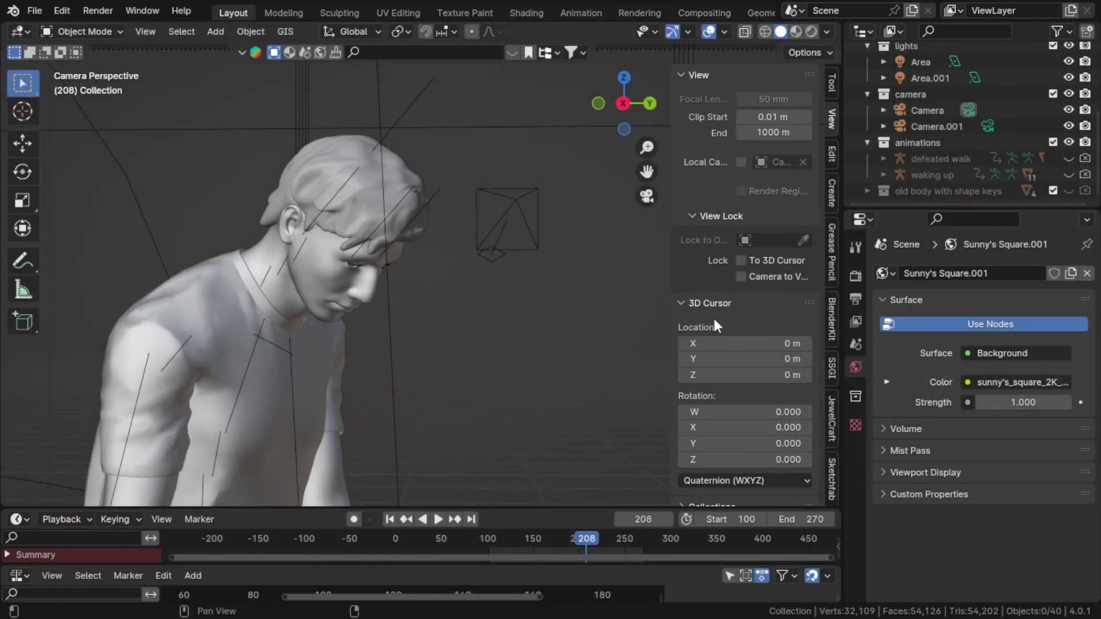
scroll(396, 244, "up", 5)
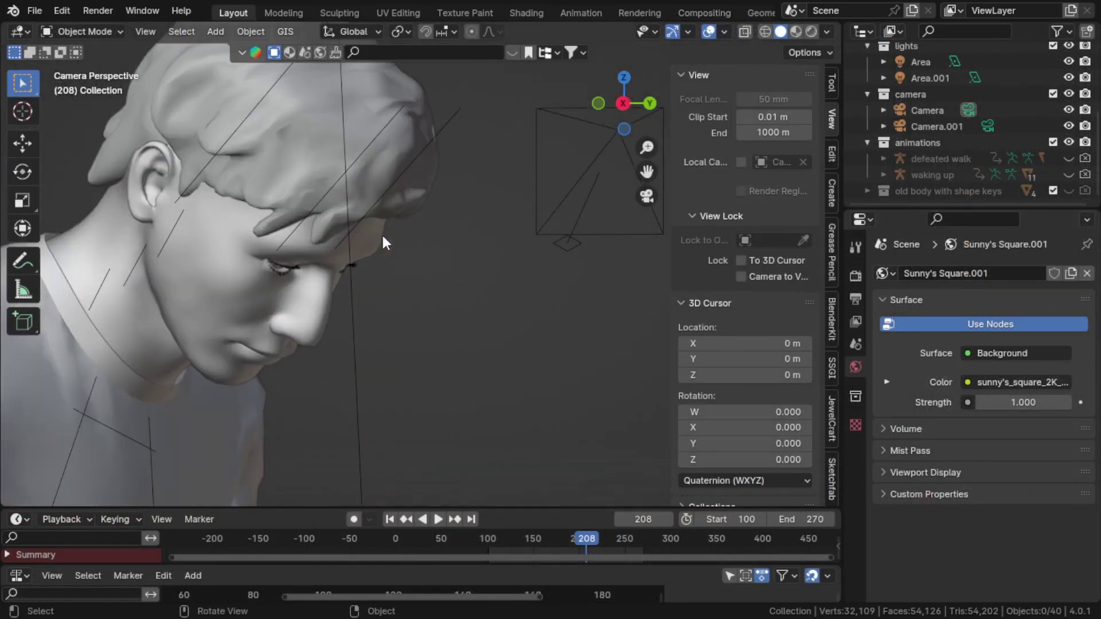
scroll(378, 247, "up", 2)
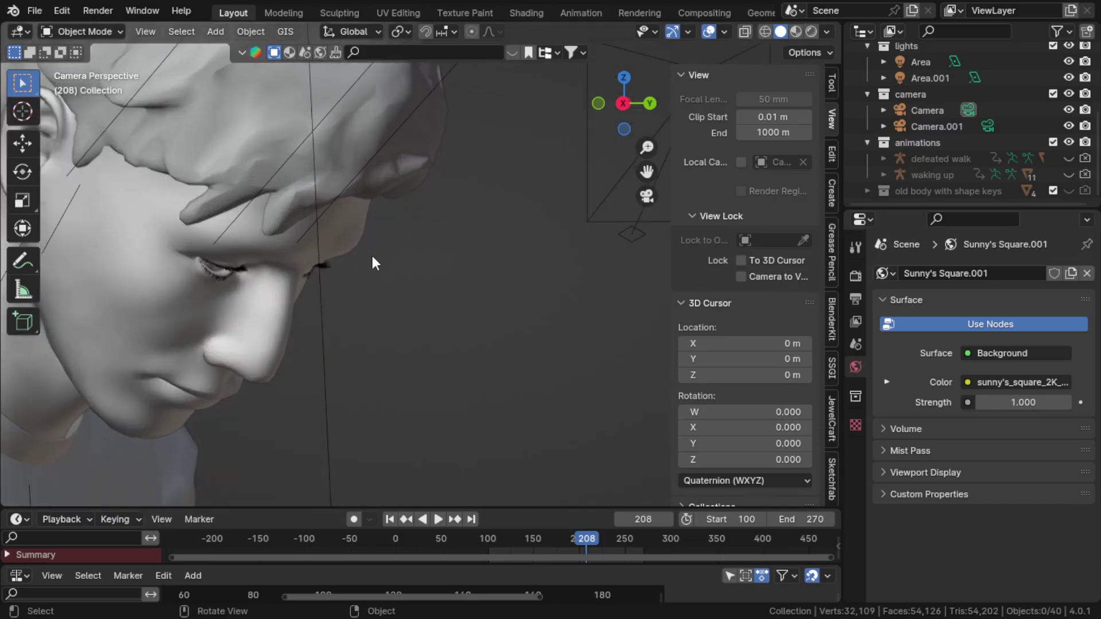
scroll(370, 253, "down", 3)
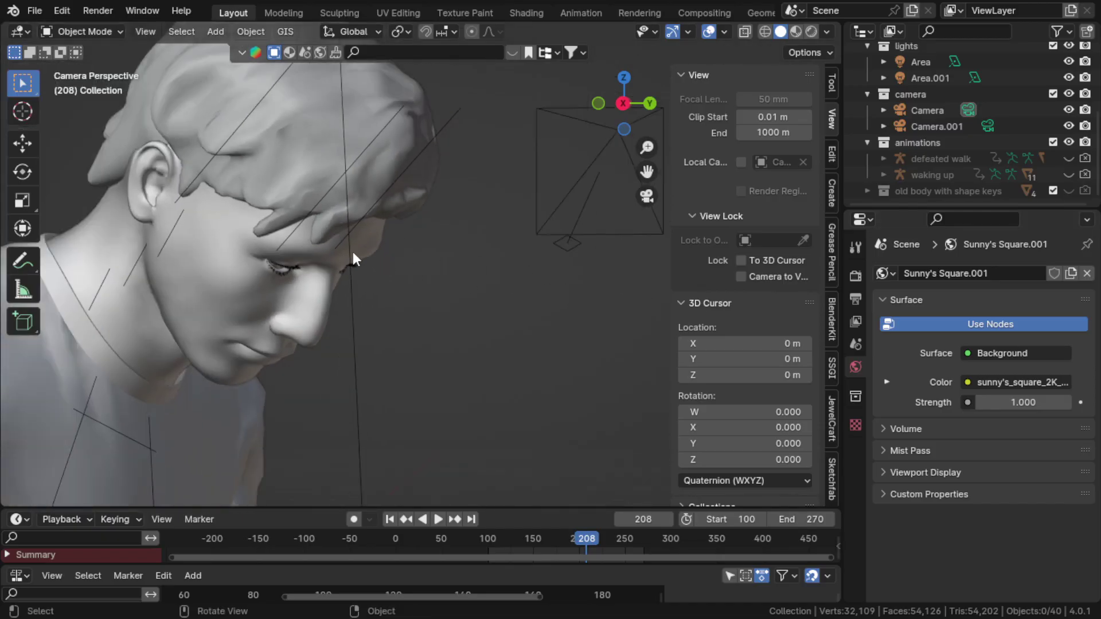
middle_click_drag(351, 248, 437, 351, "shift")
scroll(402, 304, "down", 2)
scroll(355, 281, "up", 2)
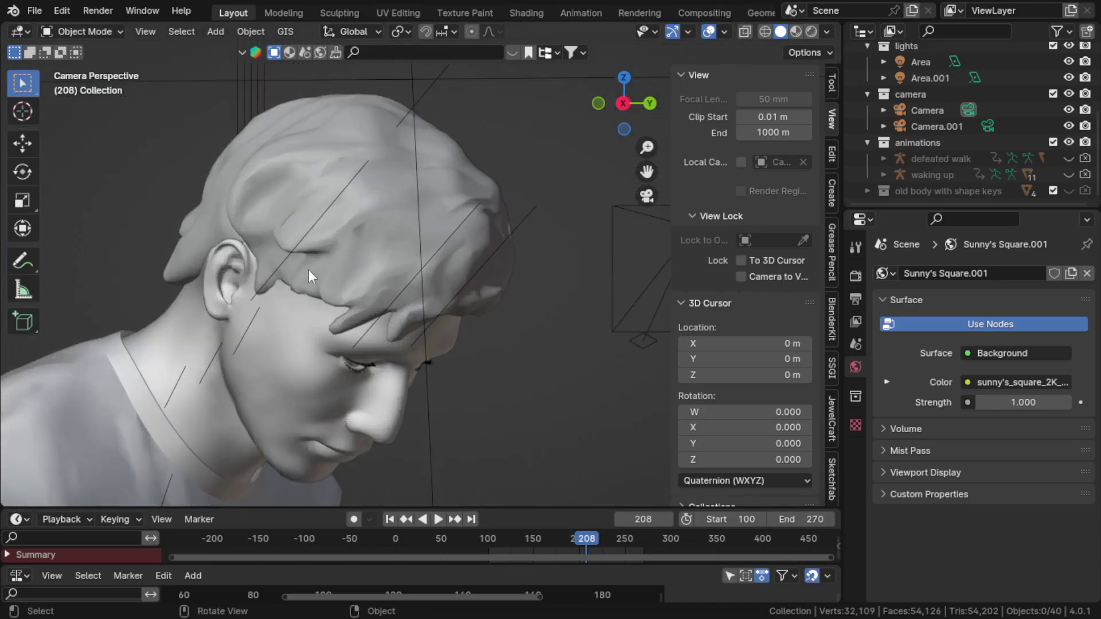
scroll(380, 232, "down", 3)
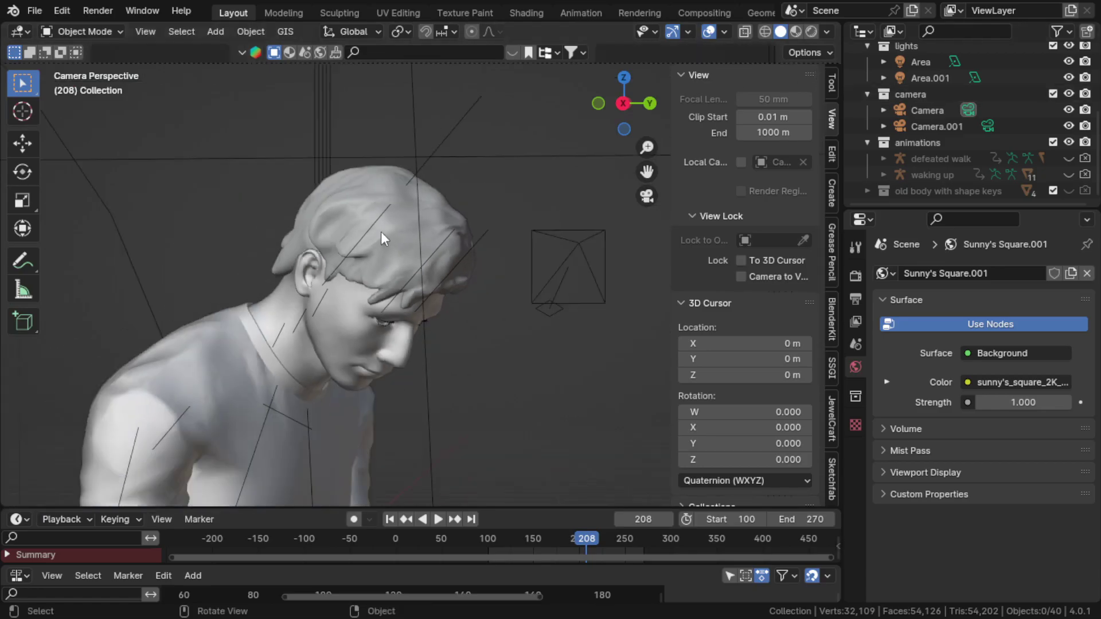
middle_click_drag(383, 347, 255, 319)
Return to the scene camera view (Numpad 0) and adjust the zoom.
key("KP_0")
scroll(307, 321, "down", 4)
scroll(291, 270, "up", 6)
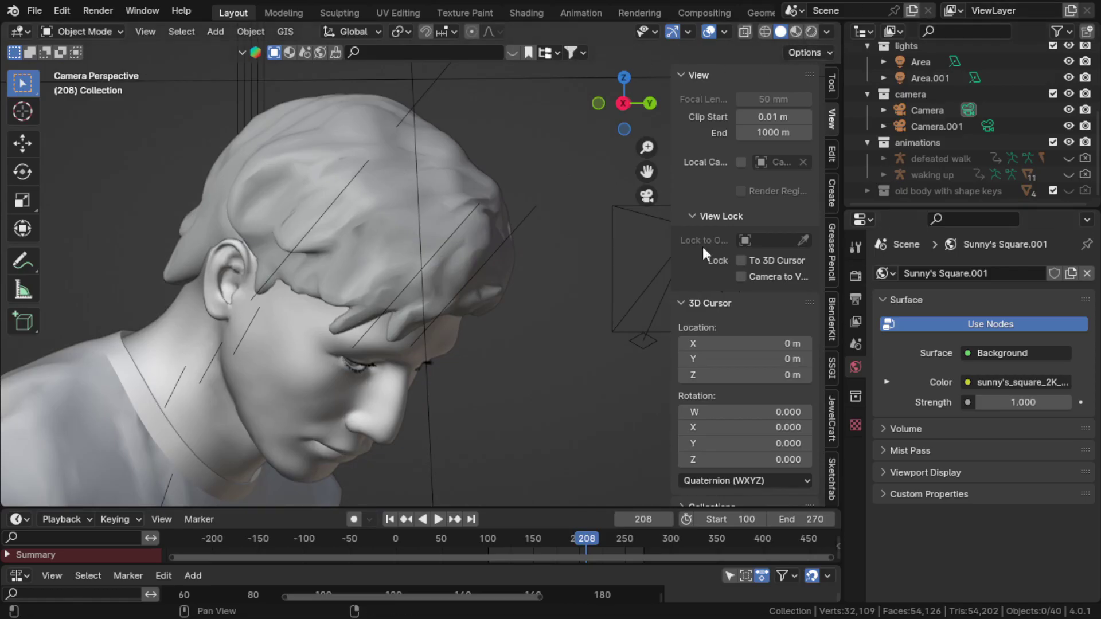
scroll(450, 229, "down", 4)
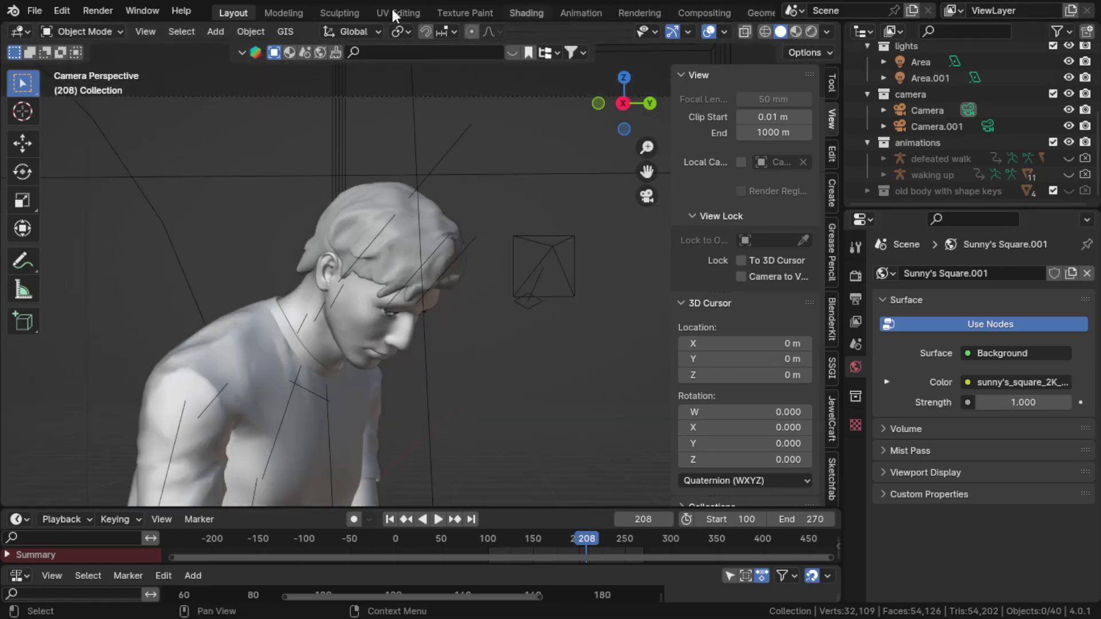
Switch to the Compositing workspace, frame the Render Layers and Composite nodes, and move Composite up-right.
left_click(108, 13)
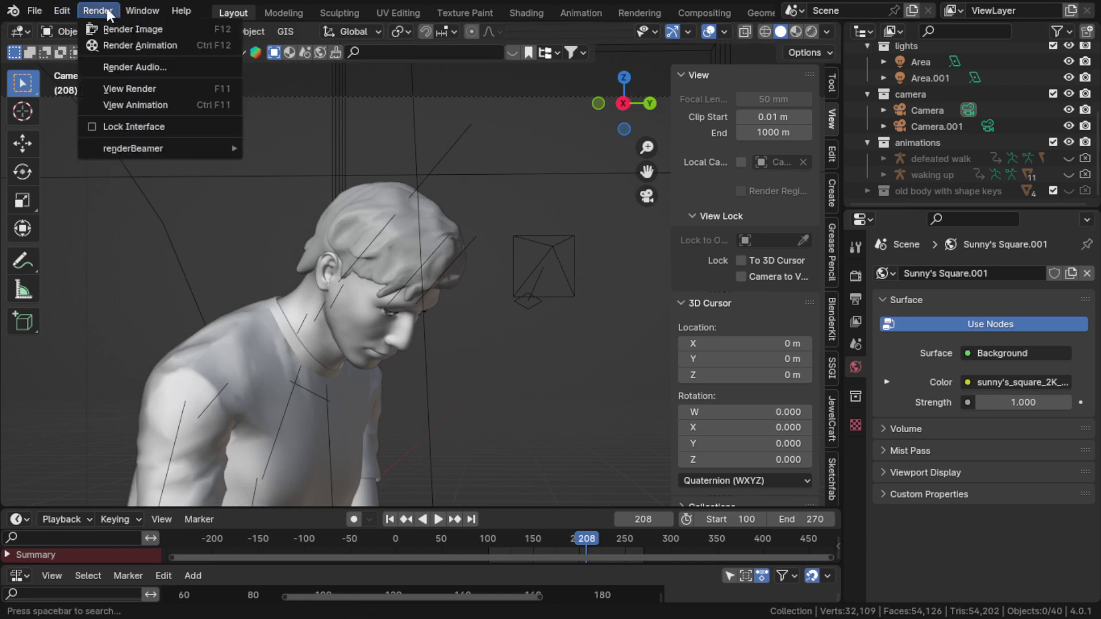
left_click(701, 16)
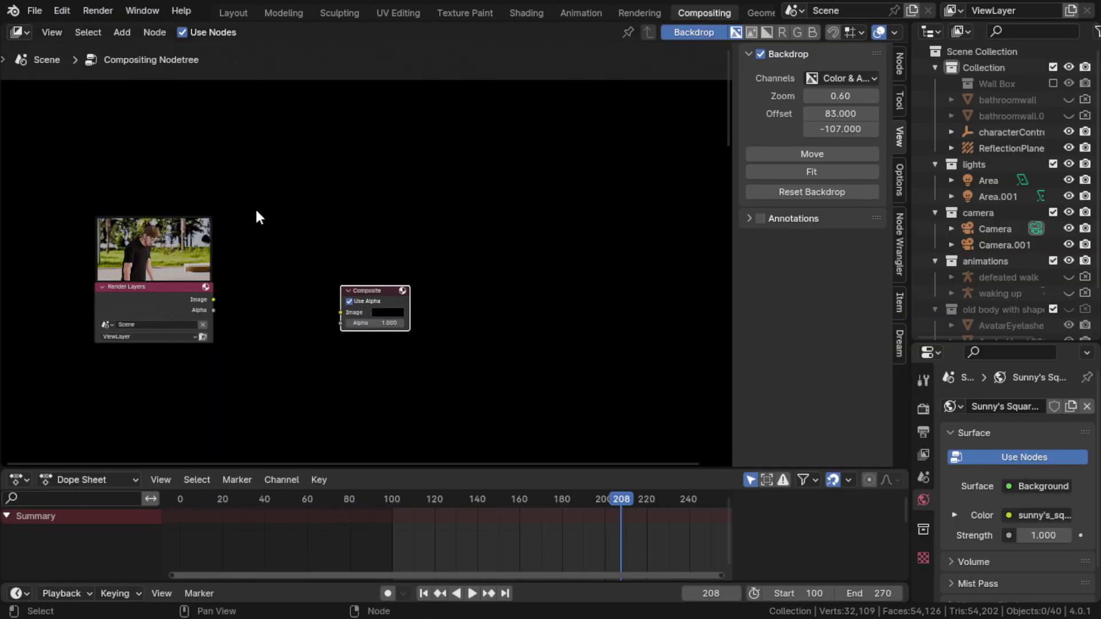
scroll(257, 216, "up", 2)
middle_click_drag(212, 260, 465, 224)
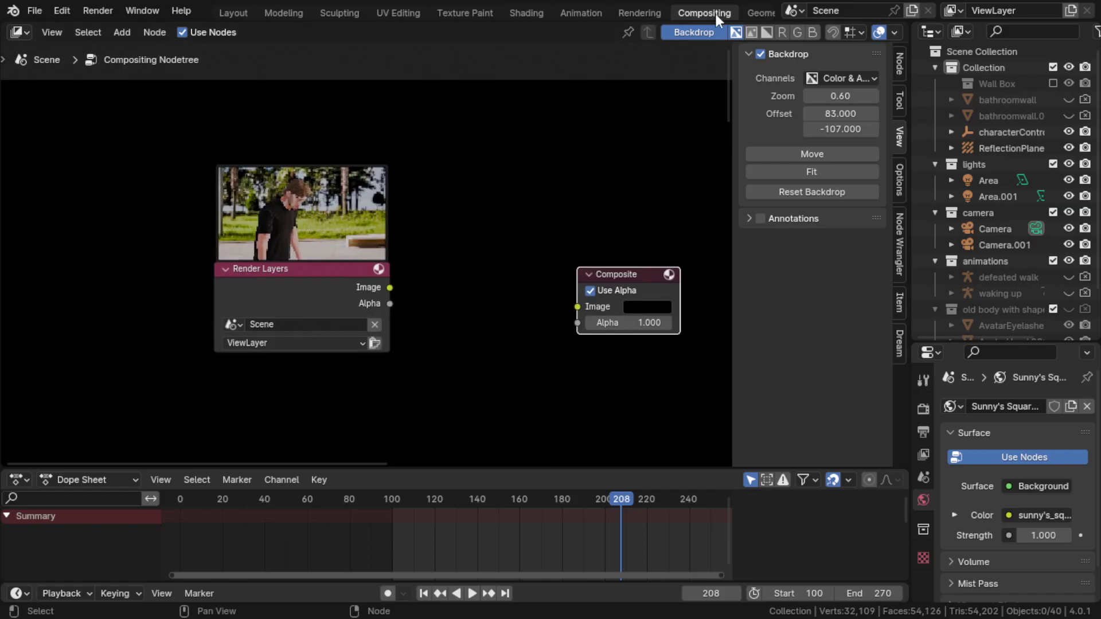
middle_click_drag(510, 106, 355, 128)
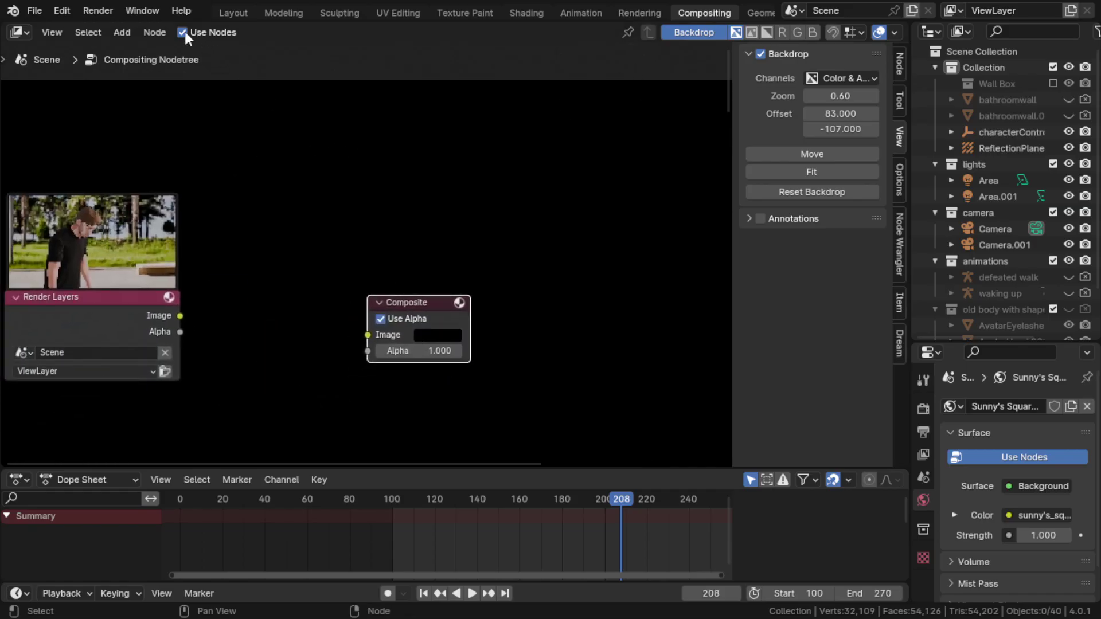
middle_click_drag(255, 253, 331, 204)
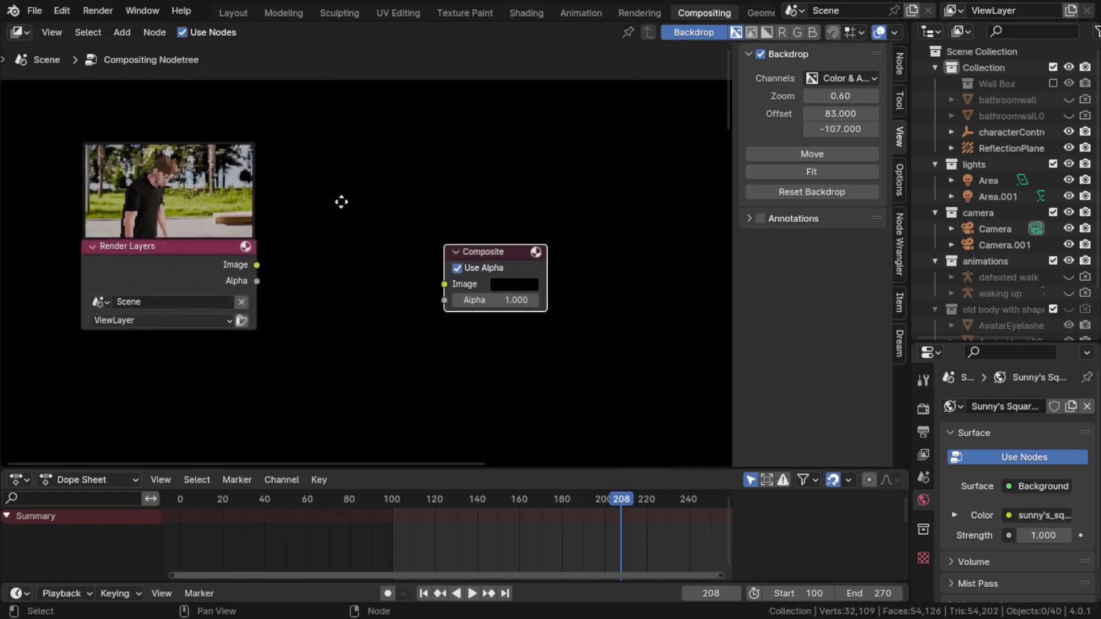
left_click_drag(498, 255, 565, 219)
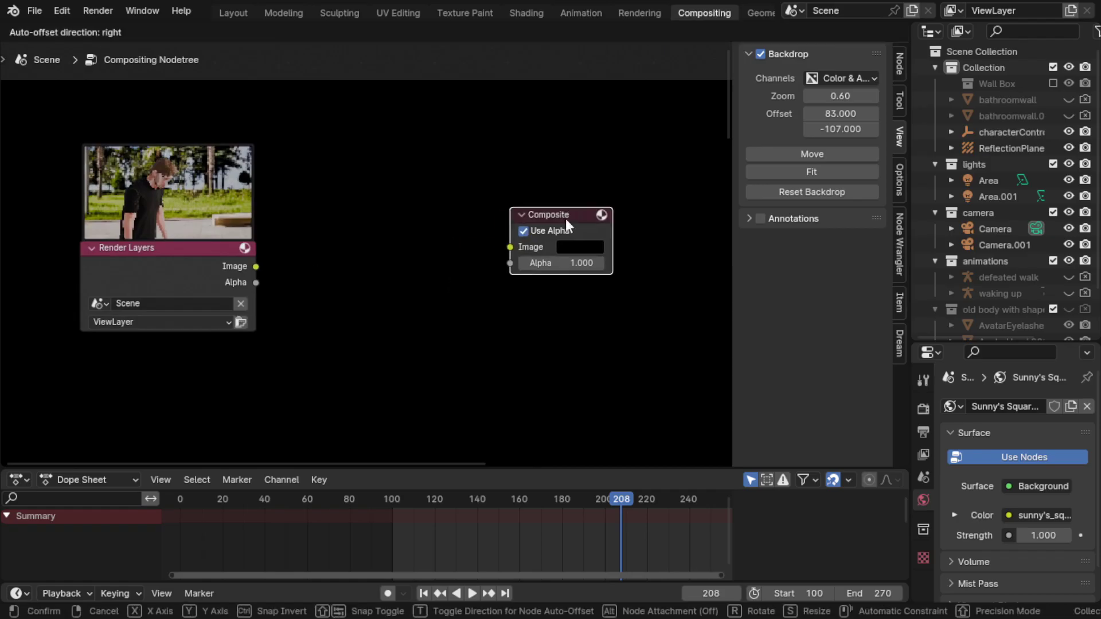
right_click(380, 205)
Add a Viewer node and wire the Render Layers Image into both Viewer and Composite.
left_click(473, 142)
key("shift+a")
type("v")
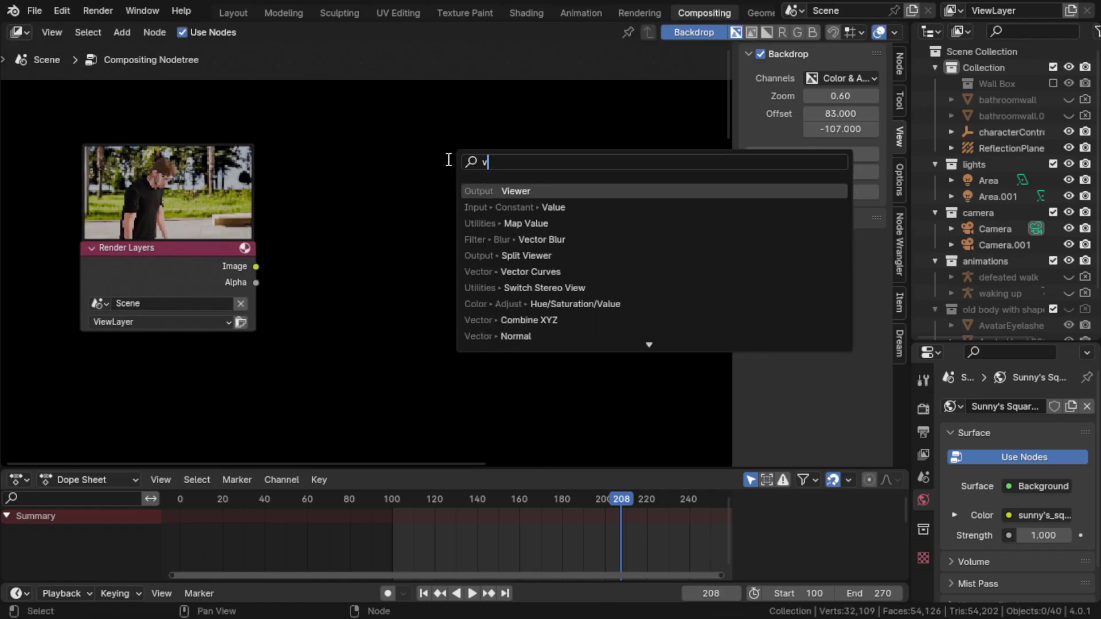
type("i")
key("Return")
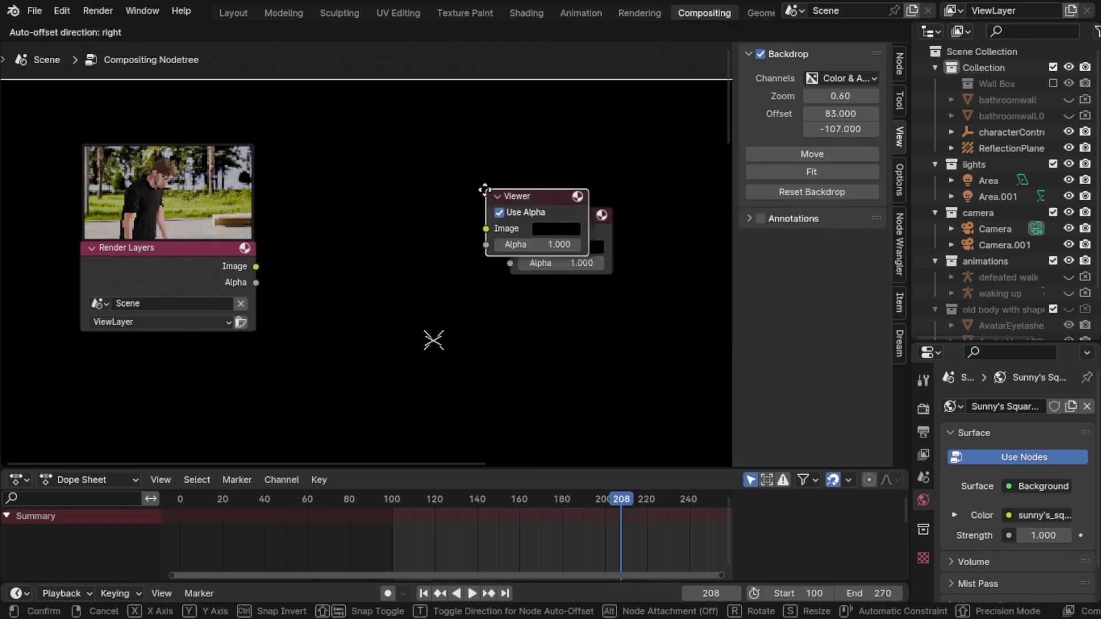
left_click(494, 172)
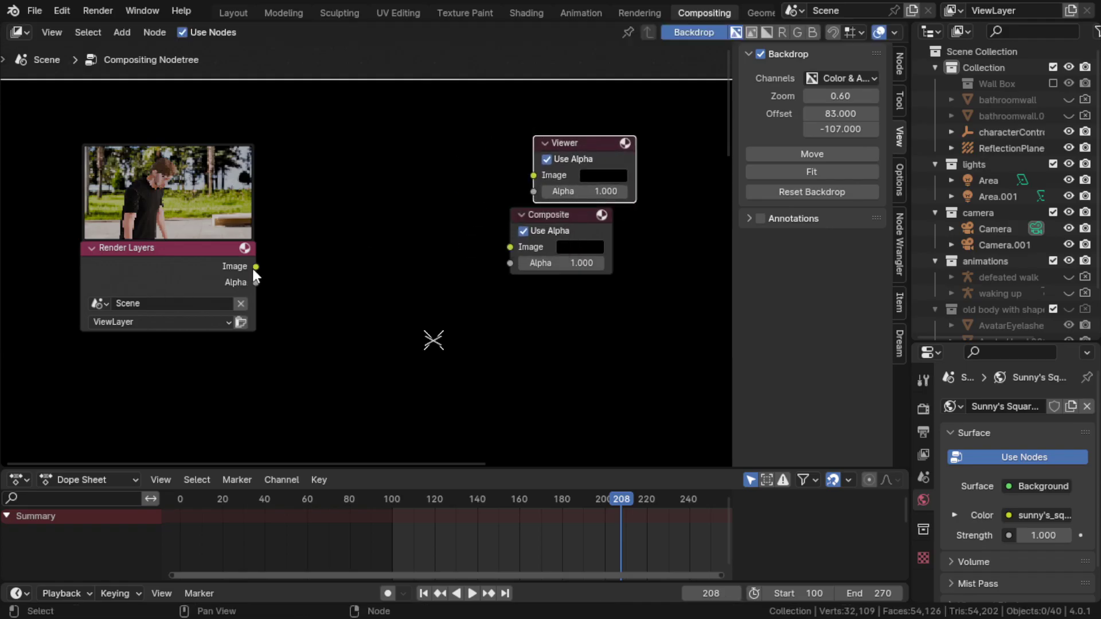
left_click_drag(254, 267, 533, 175)
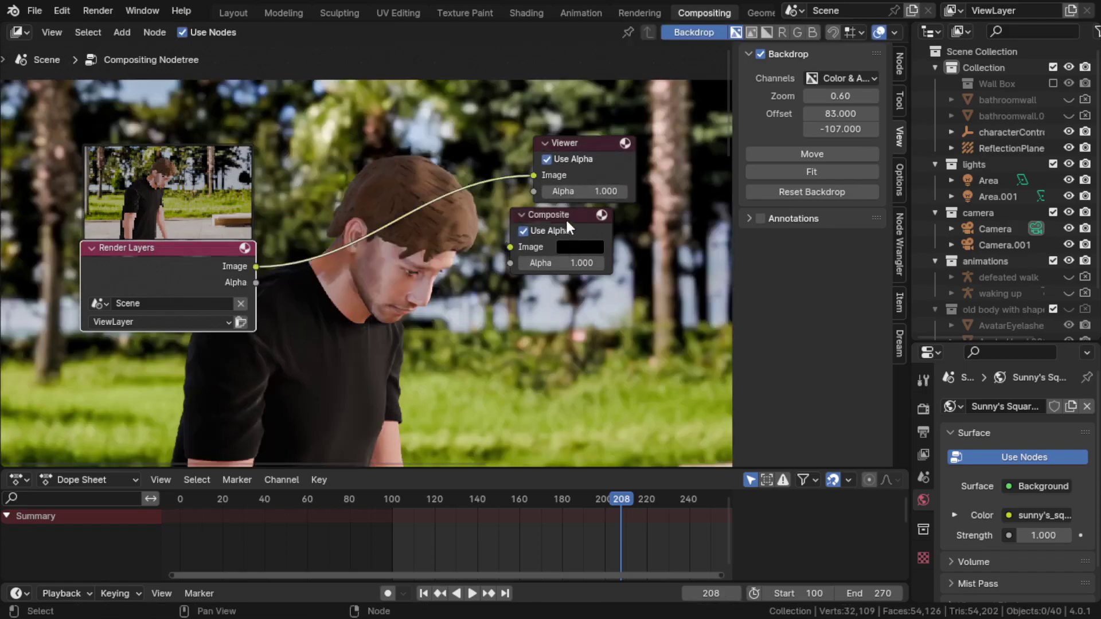
left_click_drag(567, 224, 581, 275)
left_click_drag(255, 266, 526, 297)
Set the backdrop zoom to 0.40 and shift the nodes left over the render.
scroll(367, 241, "down", 2)
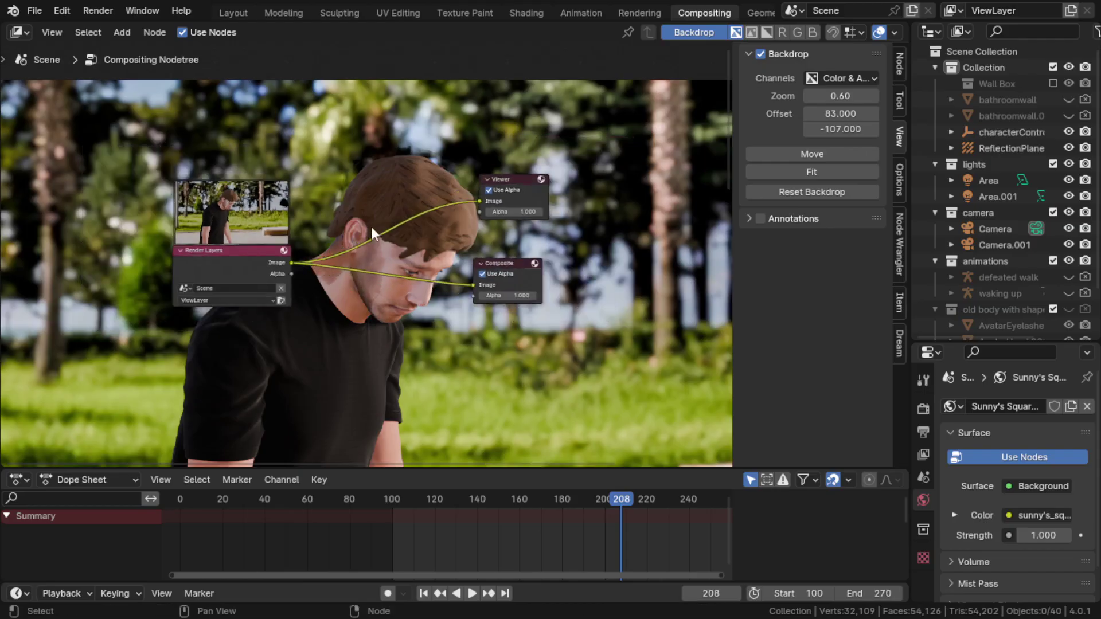
scroll(371, 226, "up", 2)
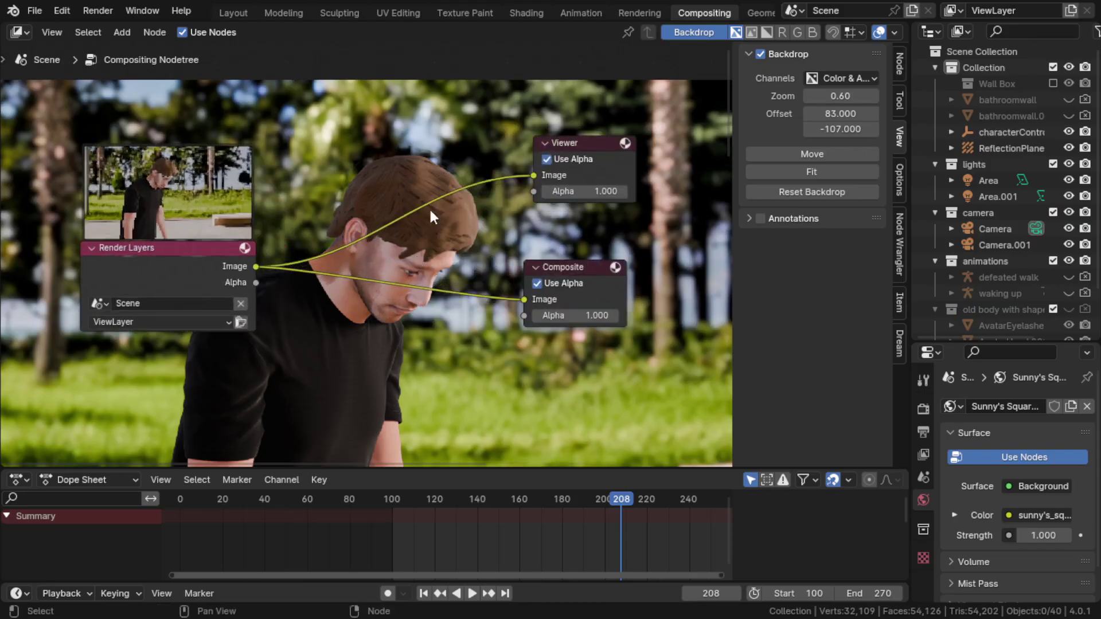
middle_click_drag(442, 254, 416, 269)
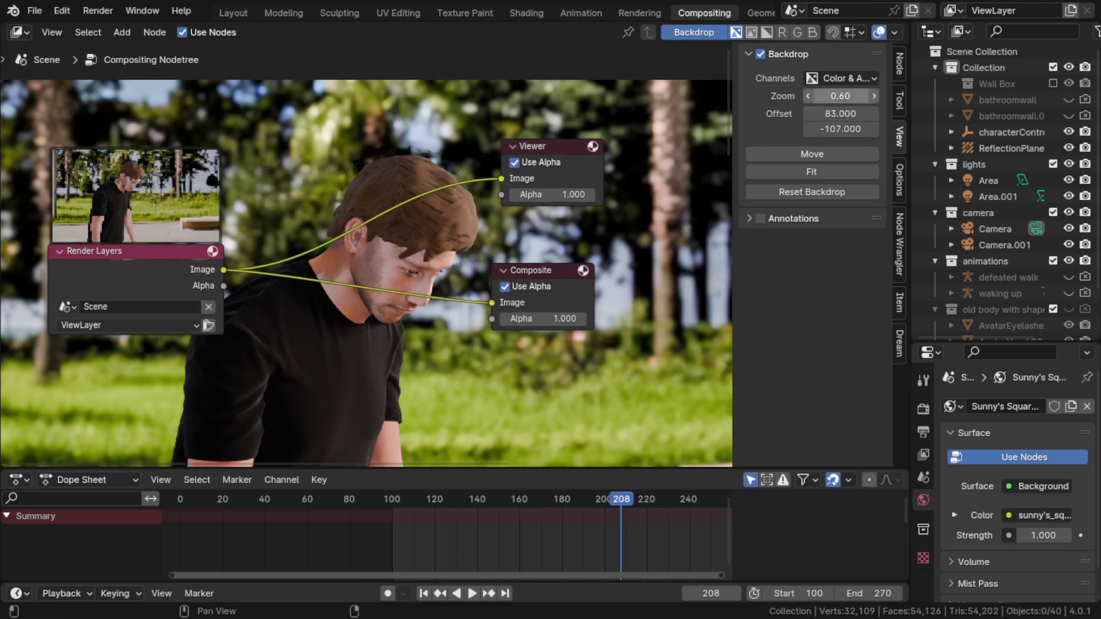
left_click_drag(840, 96, 826, 96)
middle_click_drag(382, 334, 338, 318)
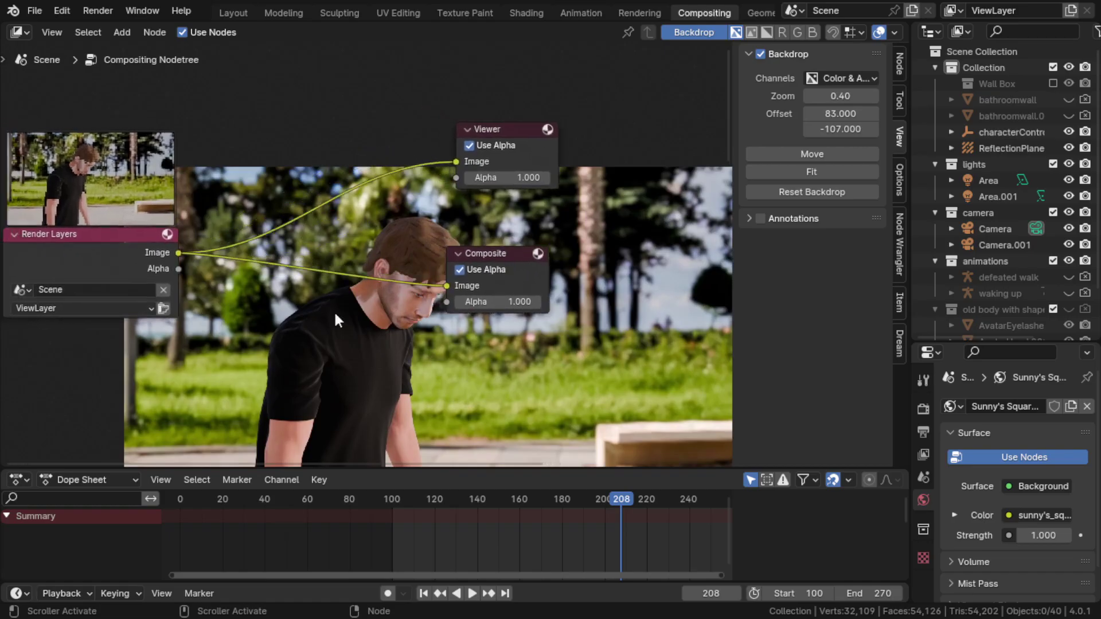
Add a Kuwahara node (Classic, Size 6) and drop it onto the Render Layers–Viewer link.
key("shift+a")
left_click(298, 169)
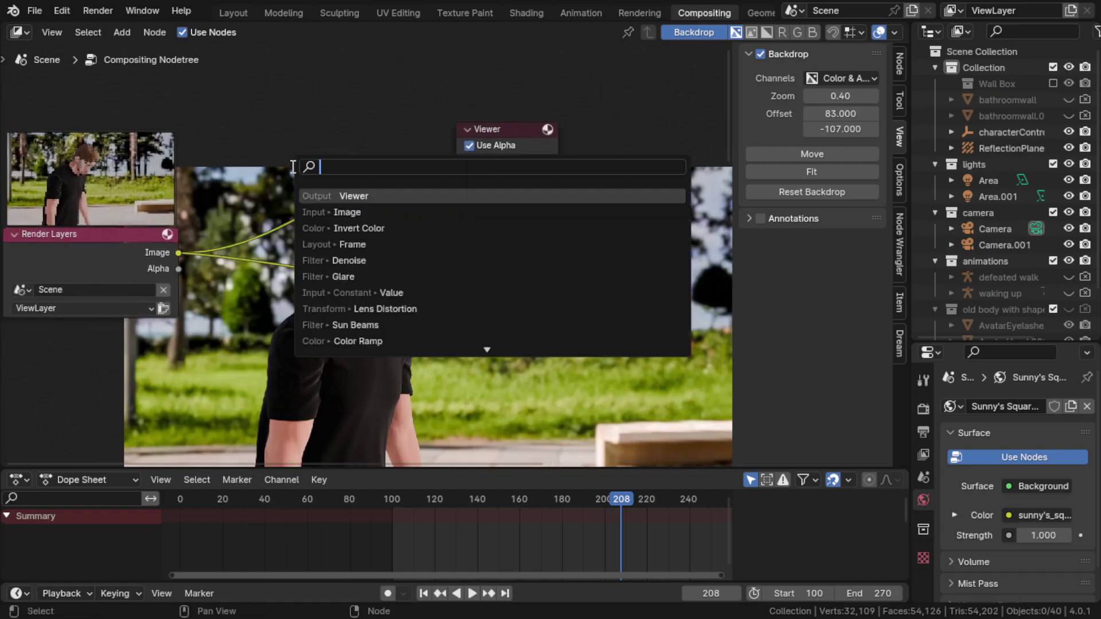
key("Escape")
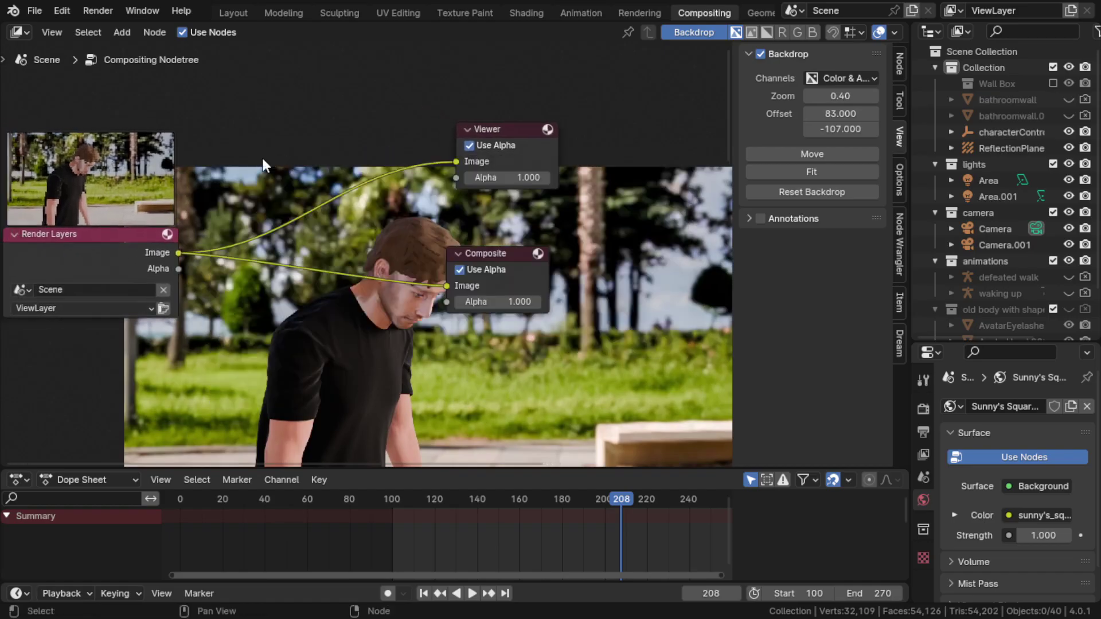
key("shift+a")
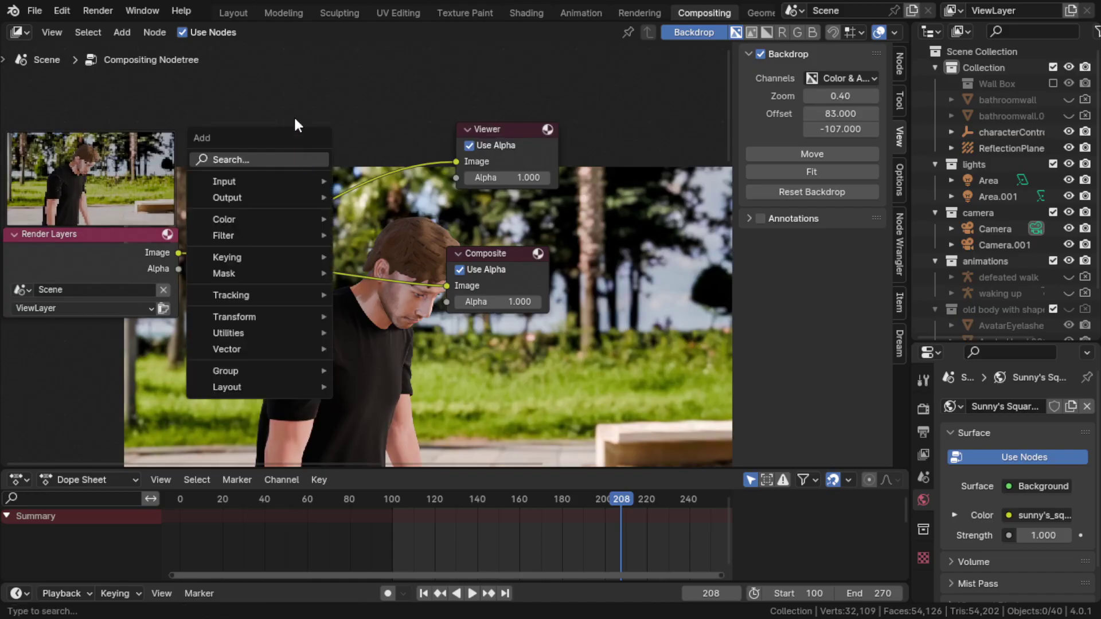
left_click(279, 159)
type("ku")
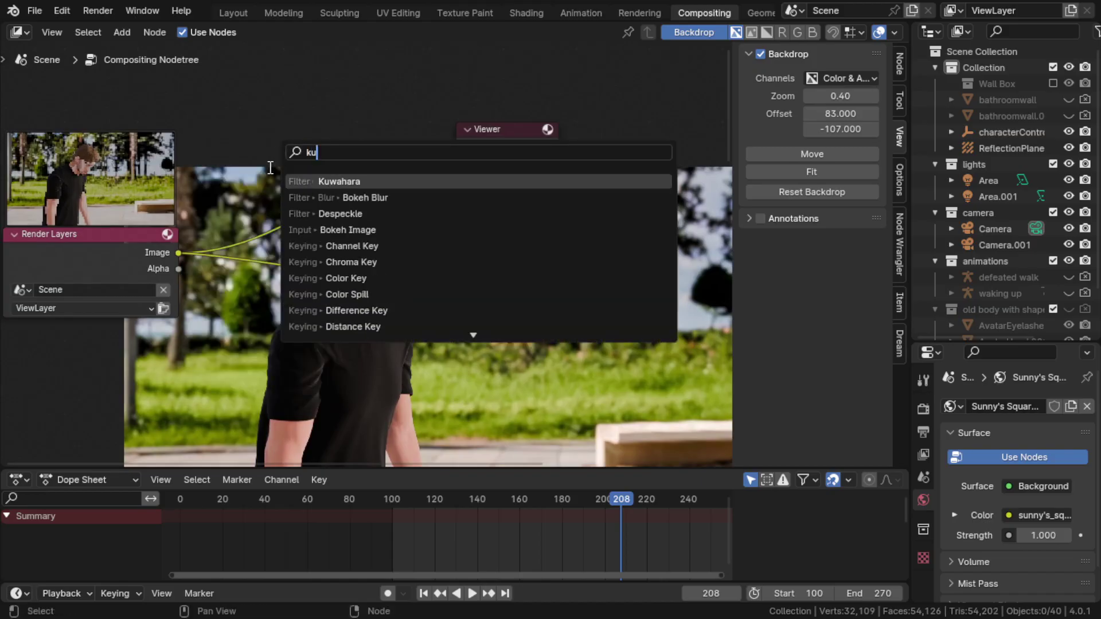
left_click(349, 182)
left_click(229, 102)
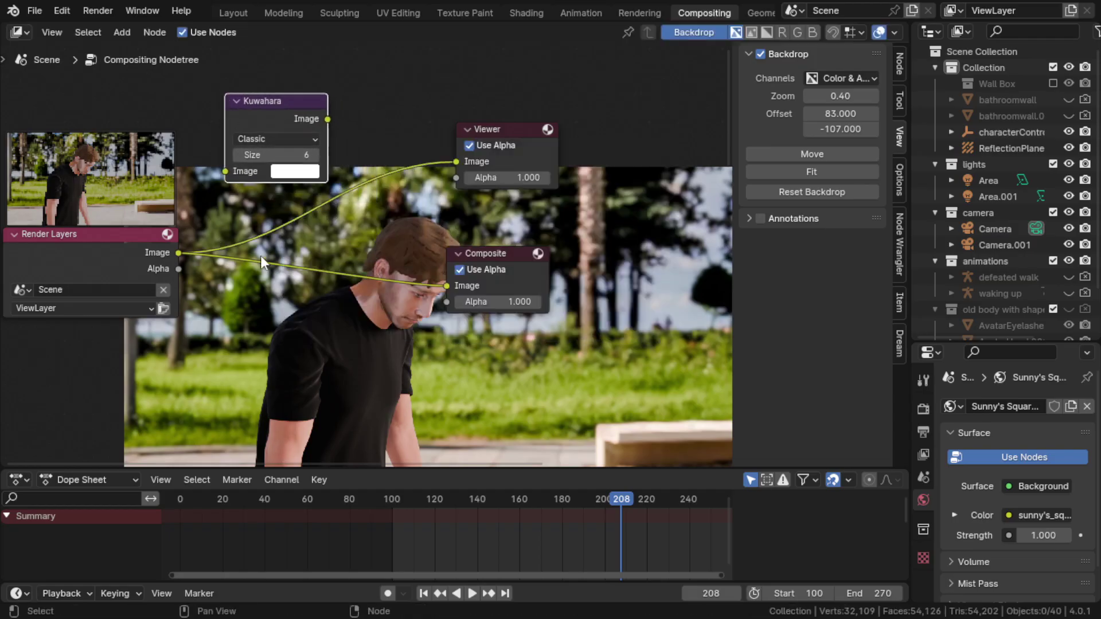
left_click_drag(254, 133, 290, 193)
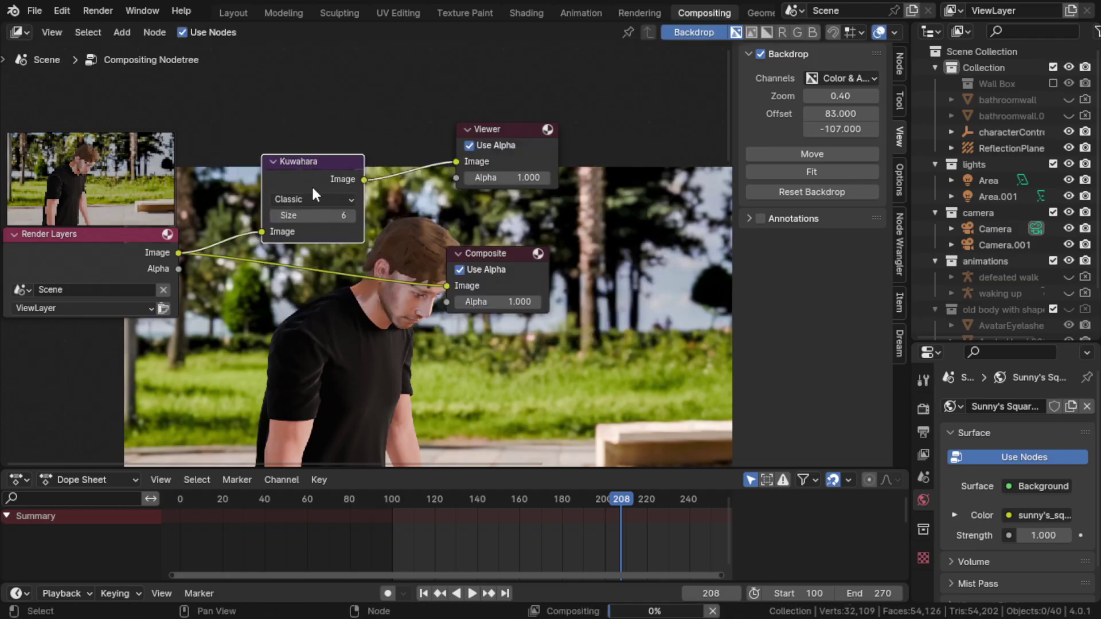
Raise the backdrop zoom to about 0.97 to inspect the painterly Kuwahara result.
middle_click_drag(438, 335, 378, 319, "ctrl")
scroll(411, 370, "up", 2)
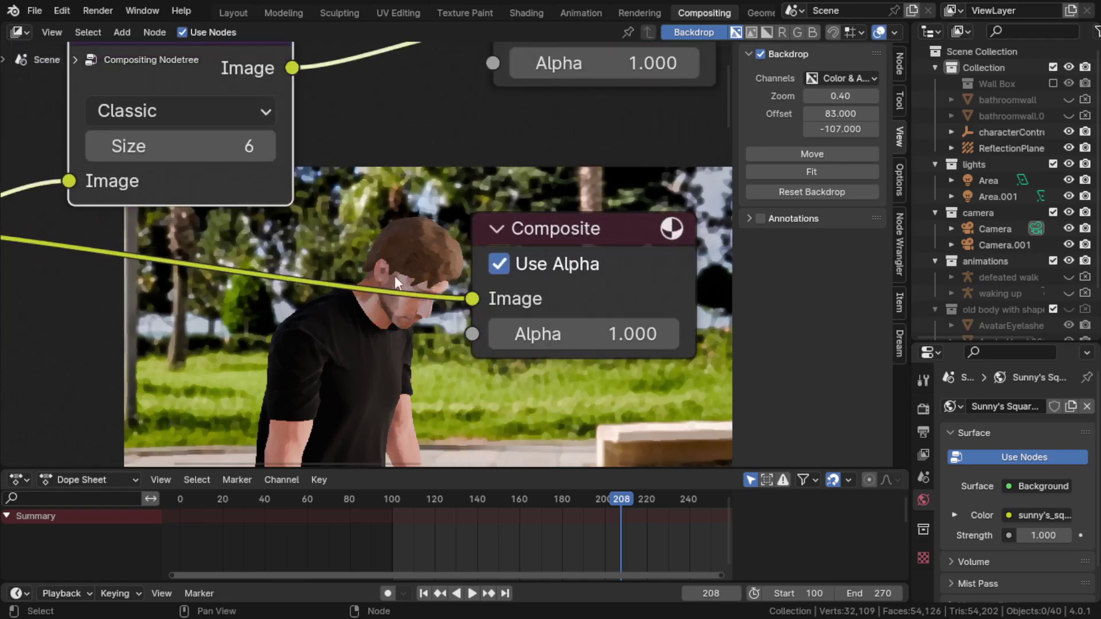
left_click_drag(826, 96, 877, 96)
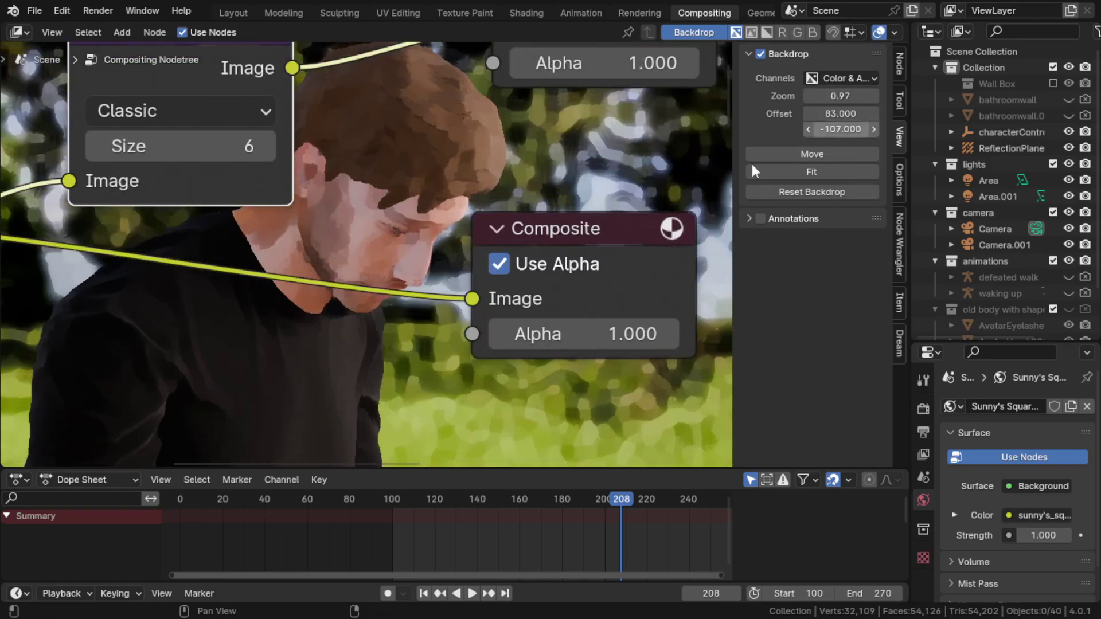
middle_click_drag(393, 172, 403, 203)
scroll(383, 257, "down", 1)
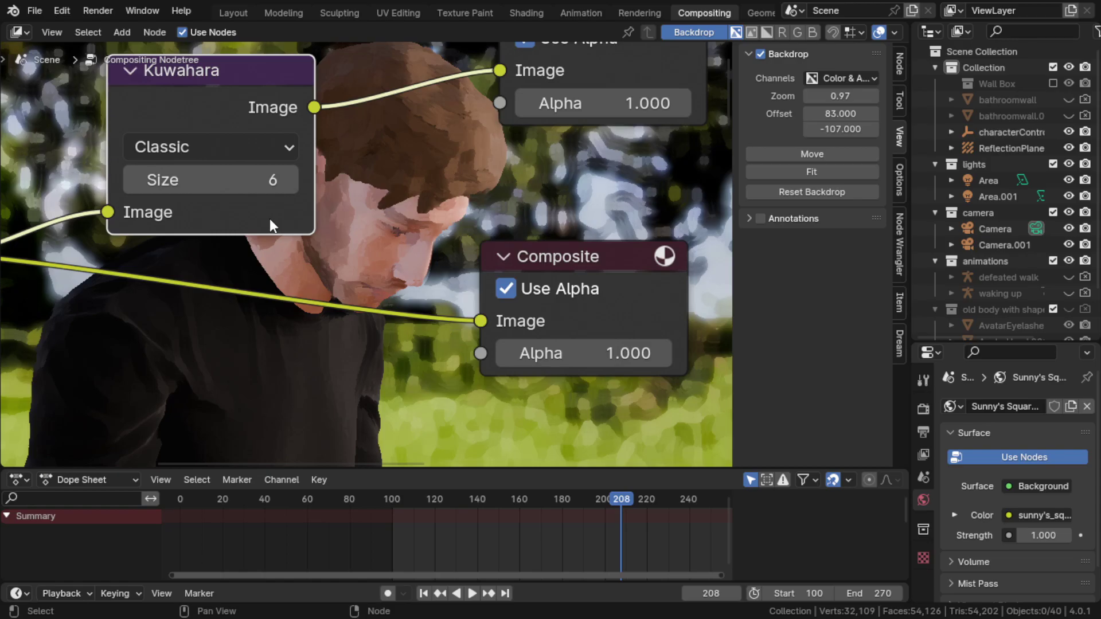
scroll(351, 198, "down", 4)
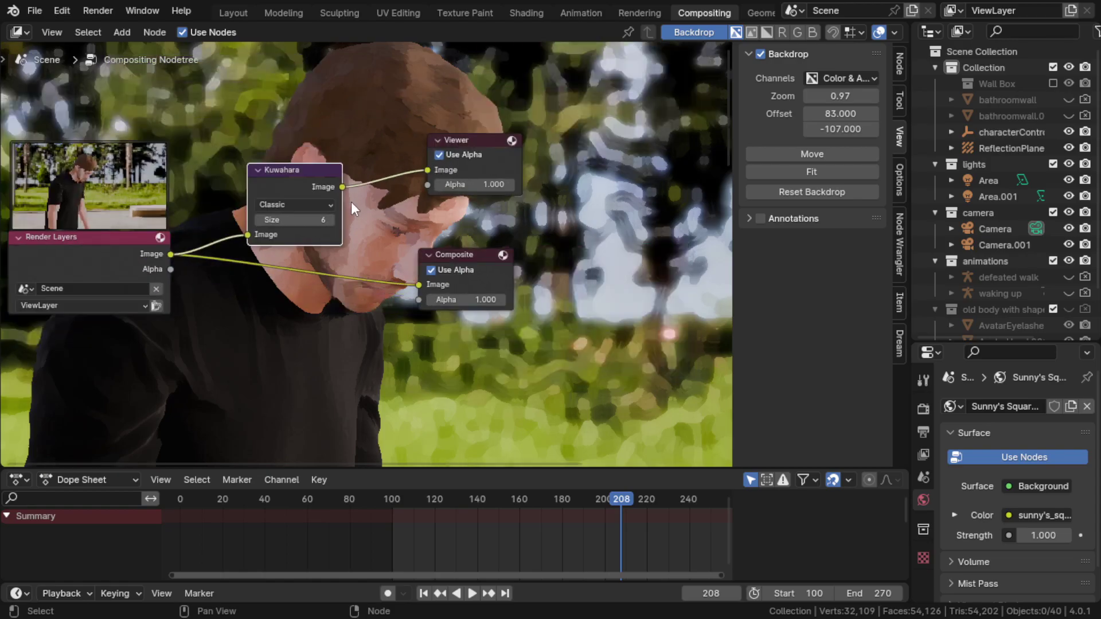
Box-select the Viewer and Composite nodes, move them right, and lower backdrop zoom to 0.68.
middle_click_drag(358, 213, 267, 255)
left_click_drag(382, 95, 694, 287)
scroll(278, 239, "down", 4)
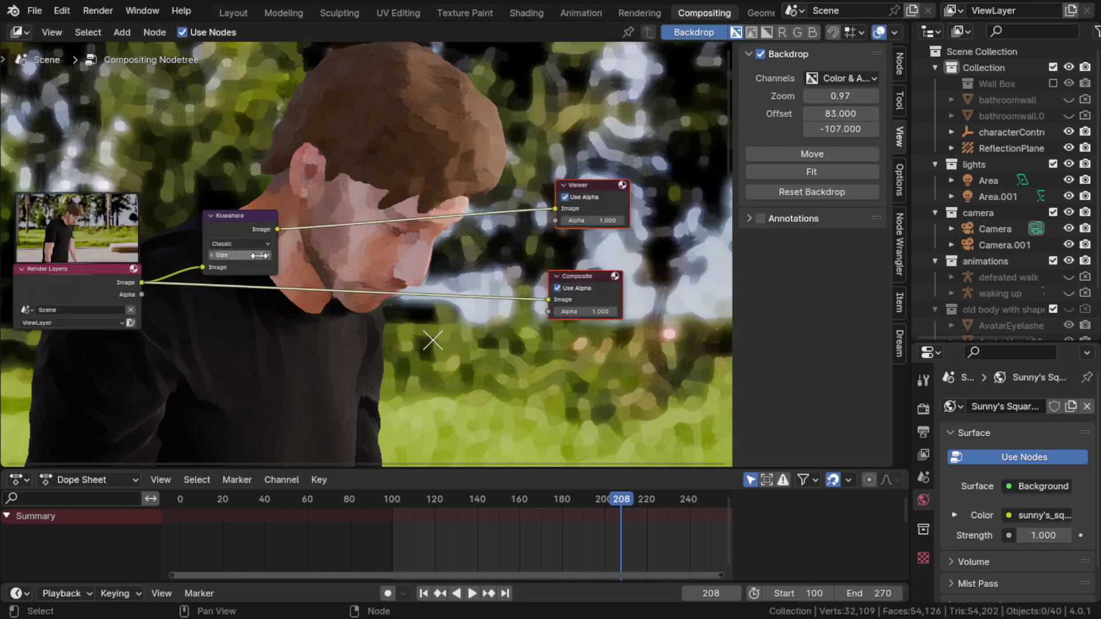
scroll(278, 239, "up", 1)
left_click_drag(841, 96, 815, 96)
Lower the backdrop zoom to 0.35 and frame the whole filtered park scene behind the nodes.
scroll(266, 194, "down", 2)
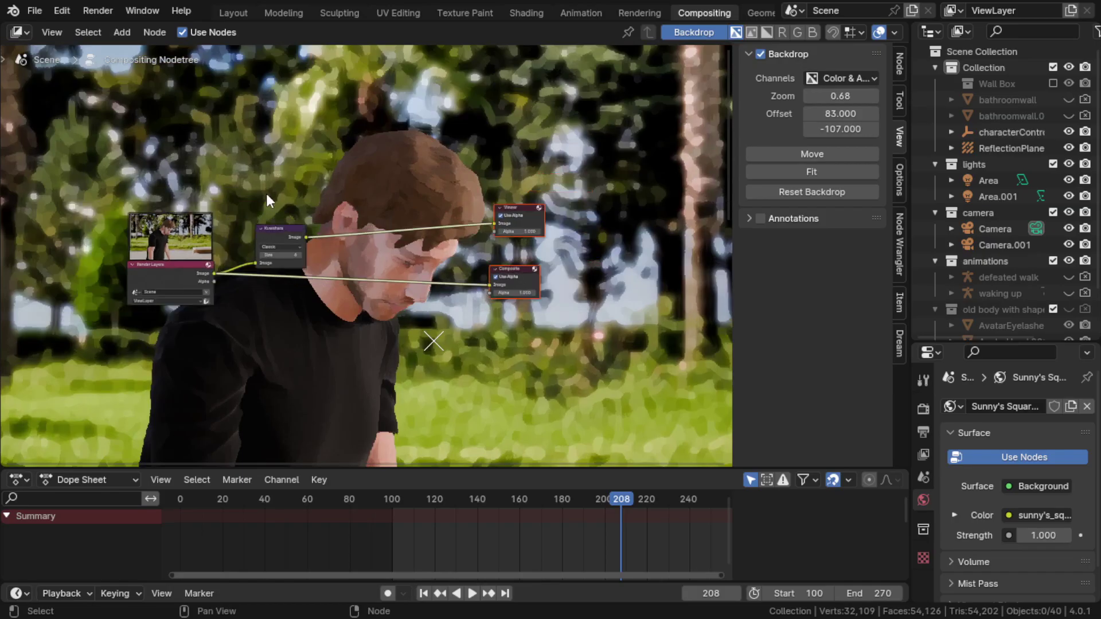
mouse_move(808, 96)
left_mouse_down()
mouse_move(780, 96)
mouse_move(829, 95)
left_mouse_up()
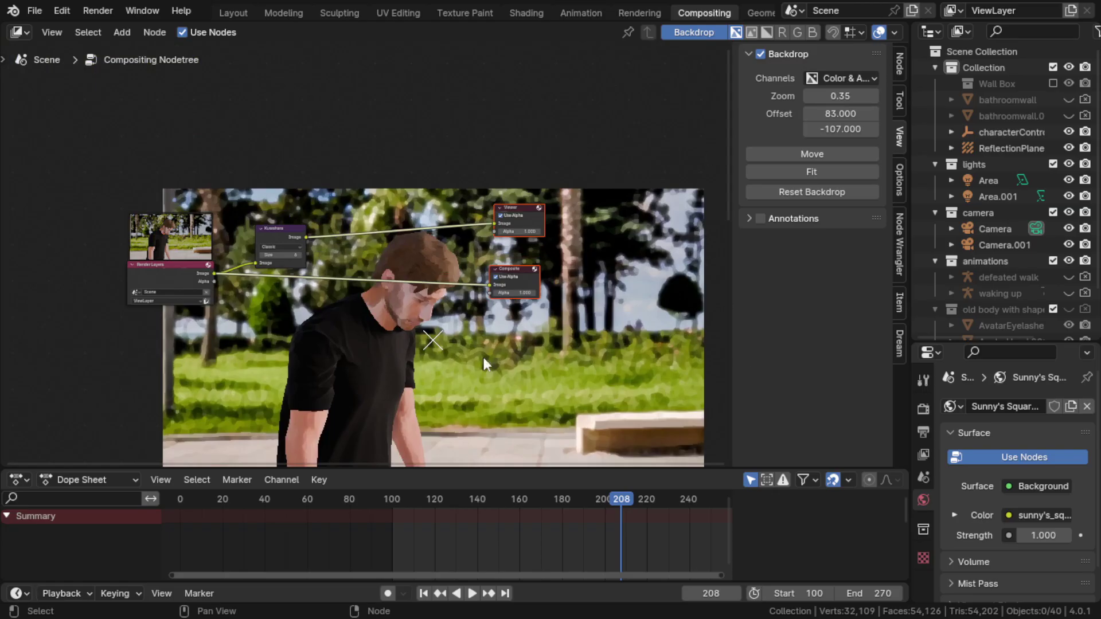
scroll(267, 285, "up", 3)
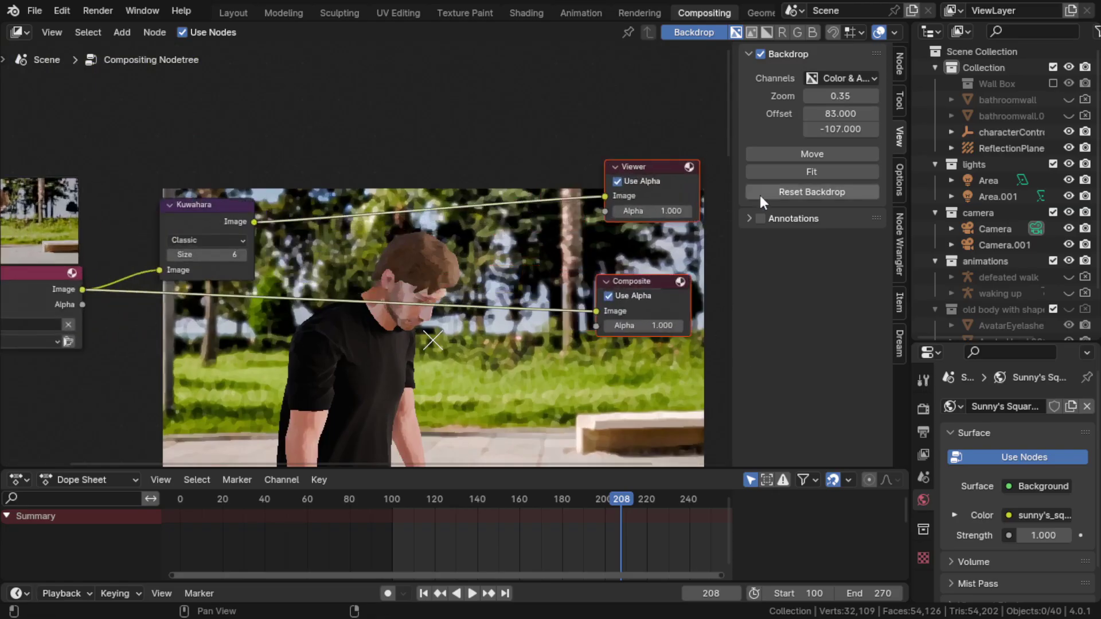
scroll(404, 400, "up", 3)
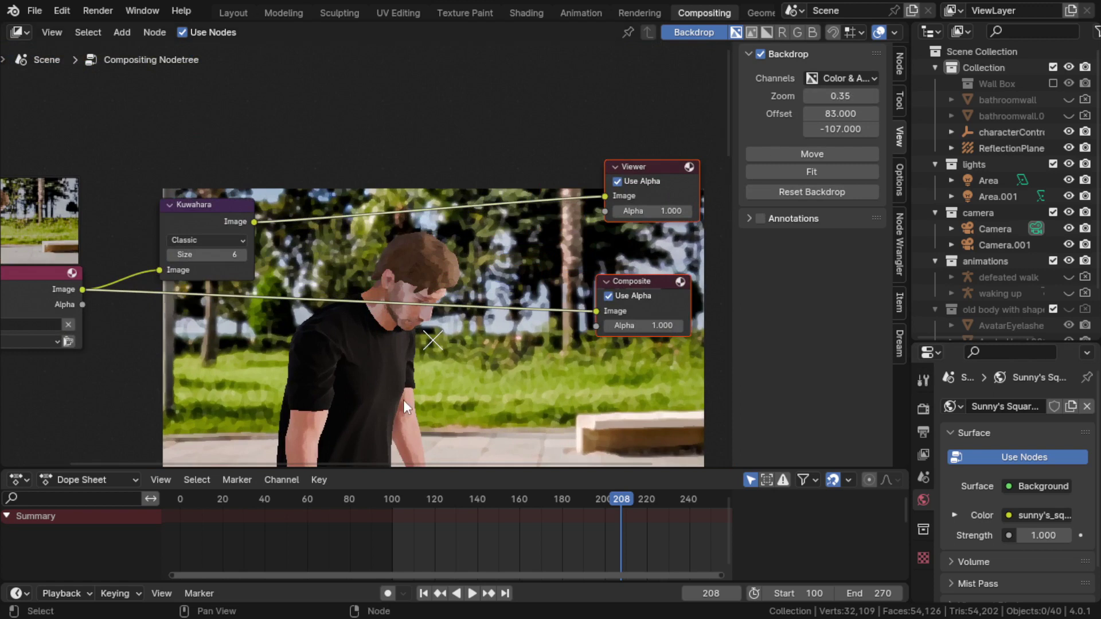
scroll(339, 396, "down", 2)
middle_click_drag(309, 361, 288, 356)
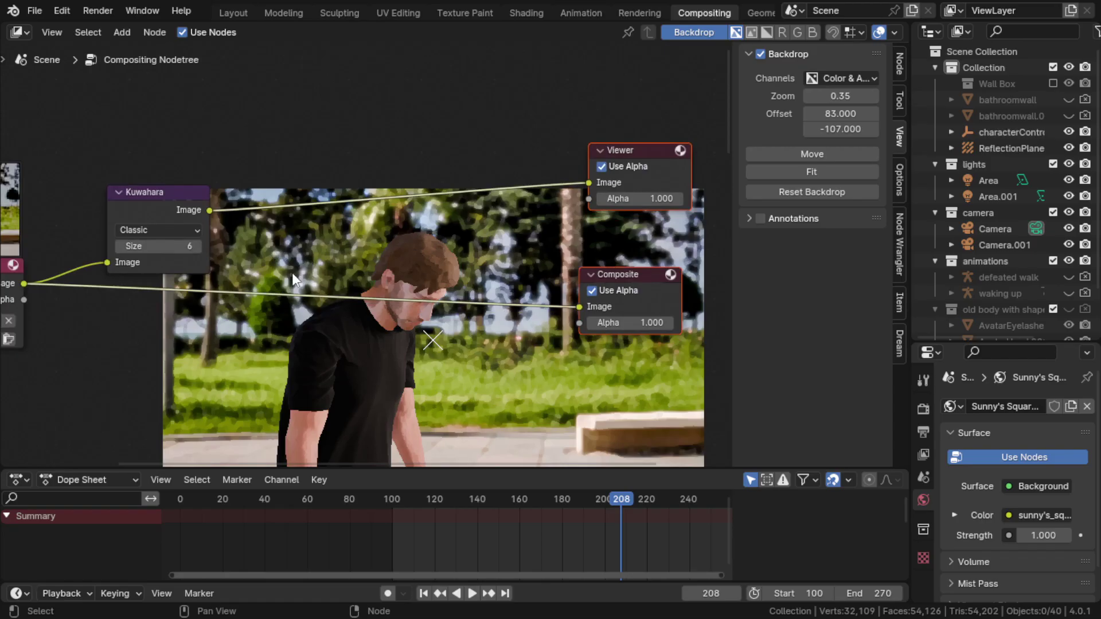
scroll(292, 273, "up", 1)
scroll(291, 292, "down", 1)
scroll(282, 288, "up", 2)
scroll(291, 282, "down", 1)
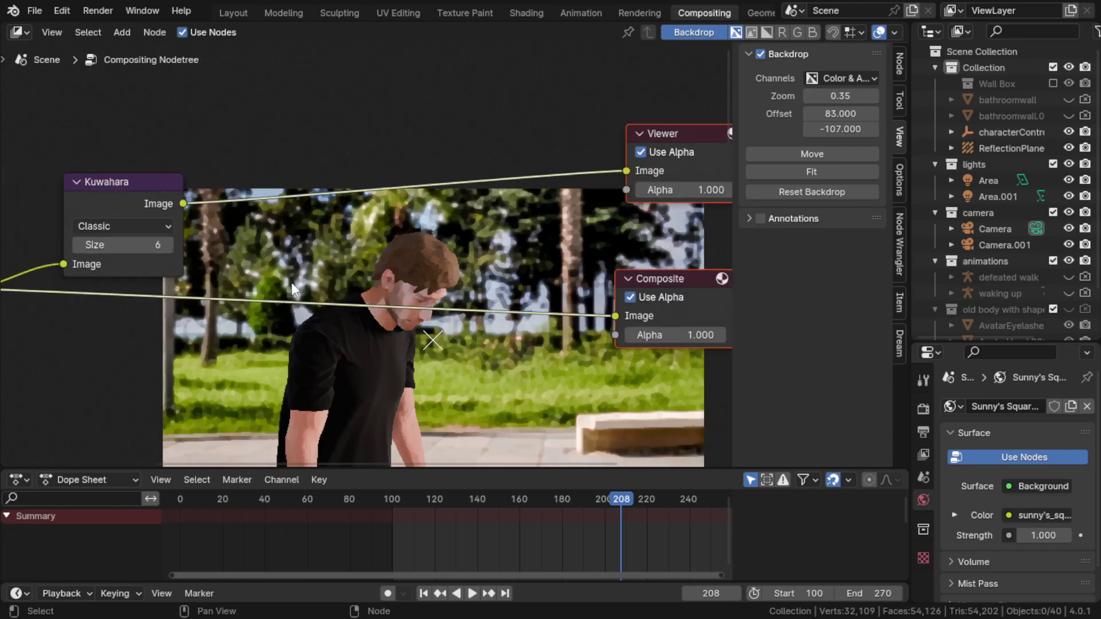
scroll(292, 282, "right", 3, "ctrl")
scroll(404, 339, "up", 1, "shift")
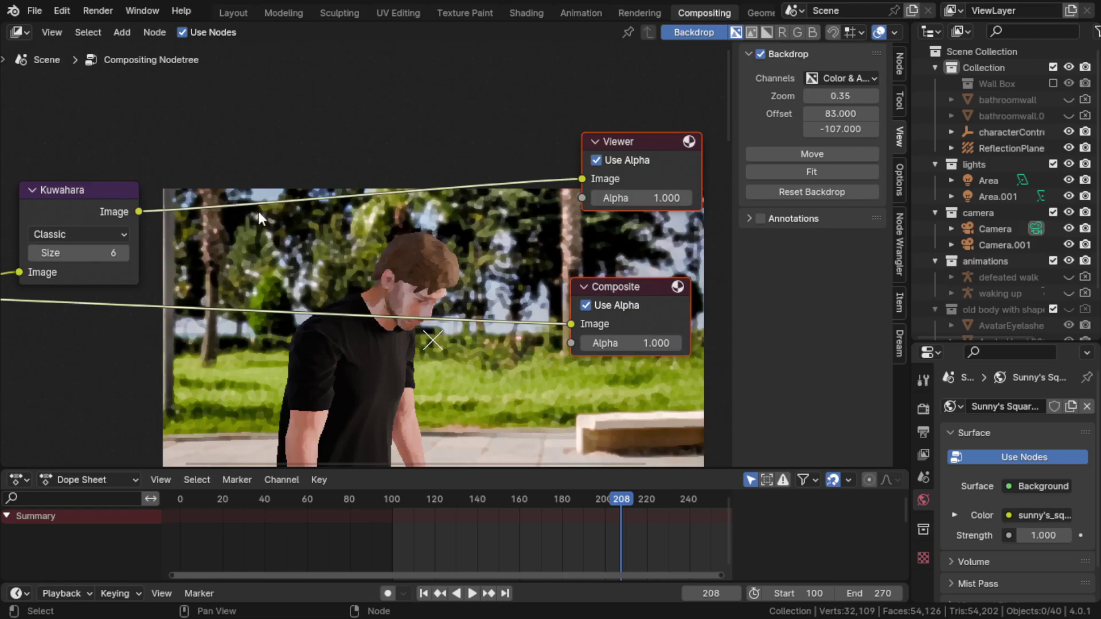
Deselect all nodes and start a node search typing 'poste' to find the Posterize filter.
left_click(343, 256)
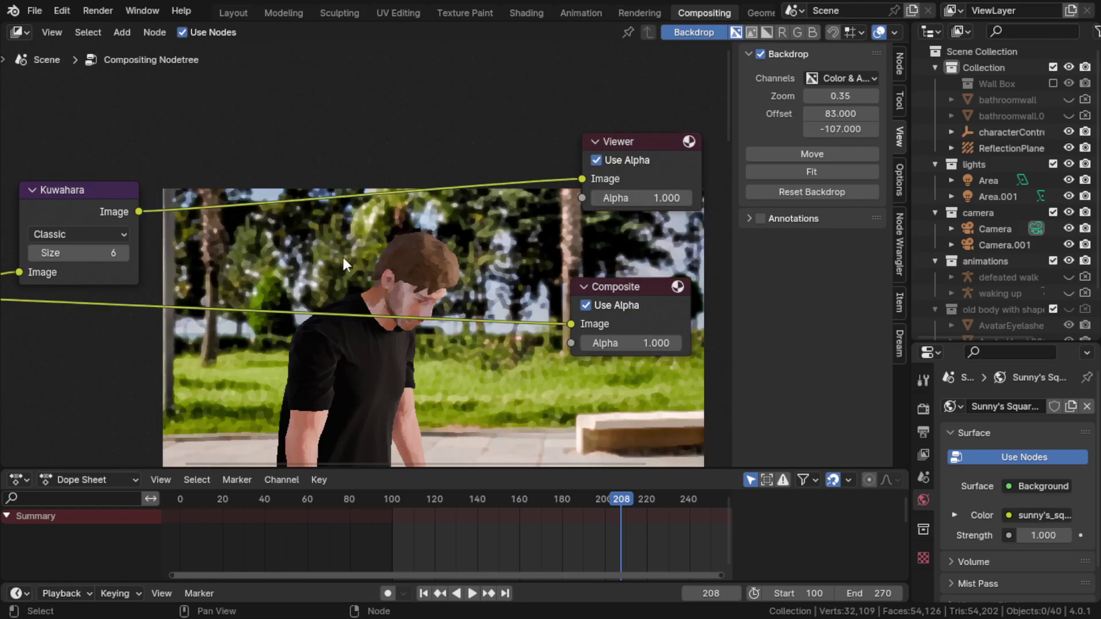
key("shift+a")
key("Escape")
key("shift+a")
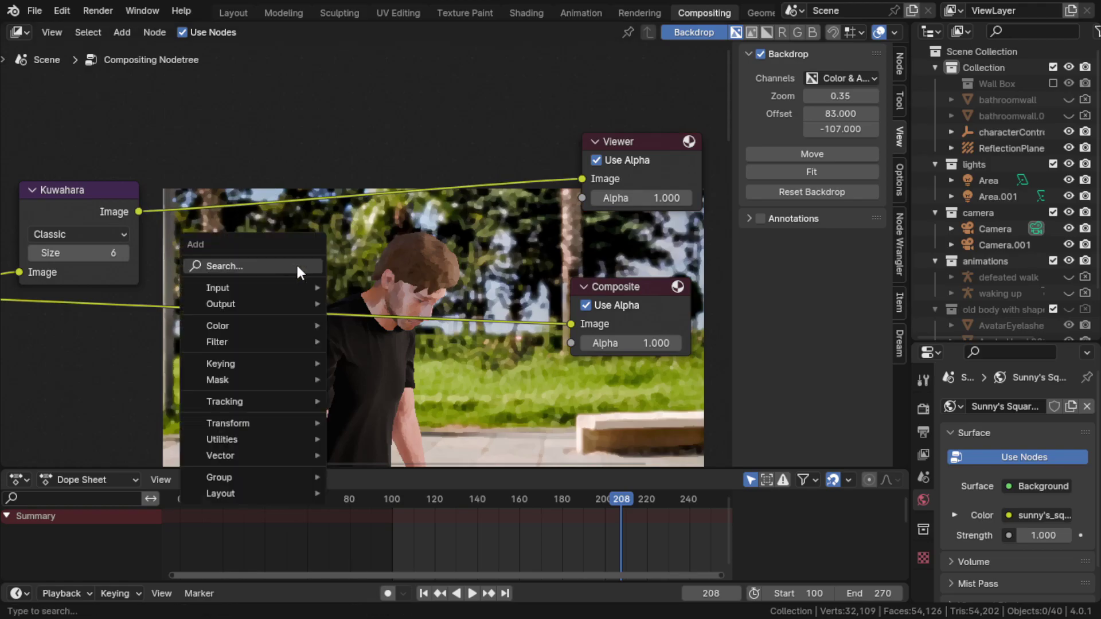
left_click(279, 265)
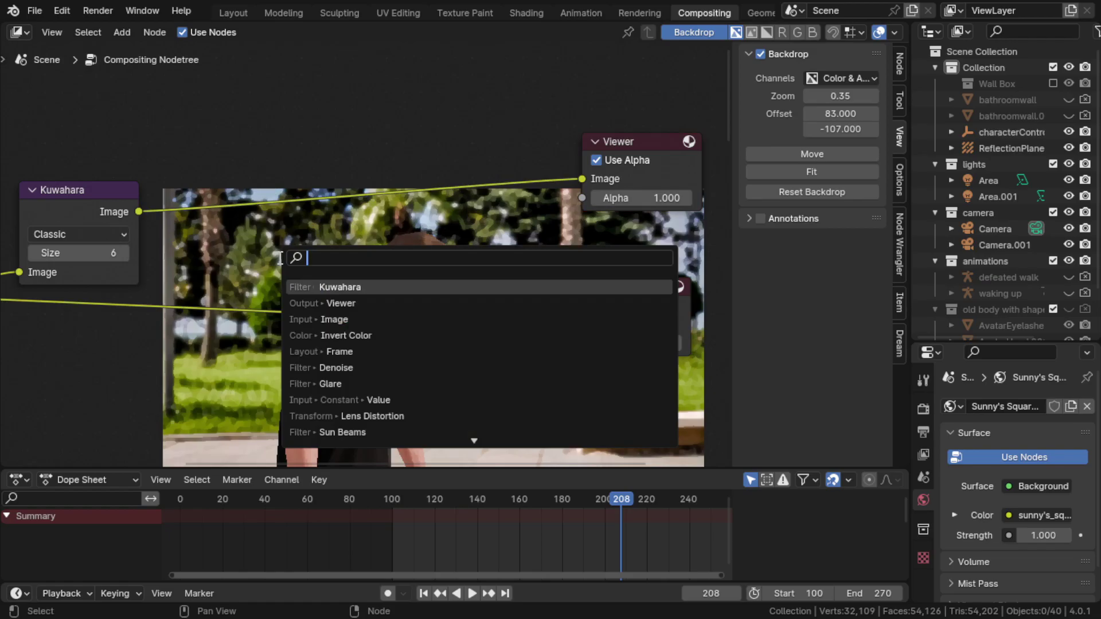
key("Escape")
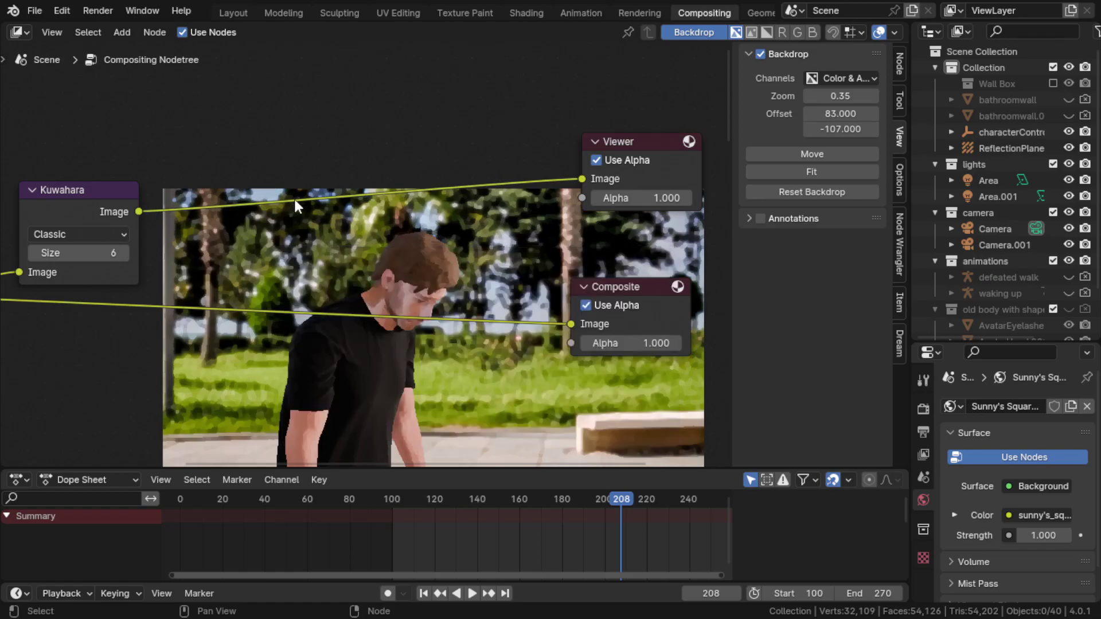
middle_click_drag(294, 197, 374, 253)
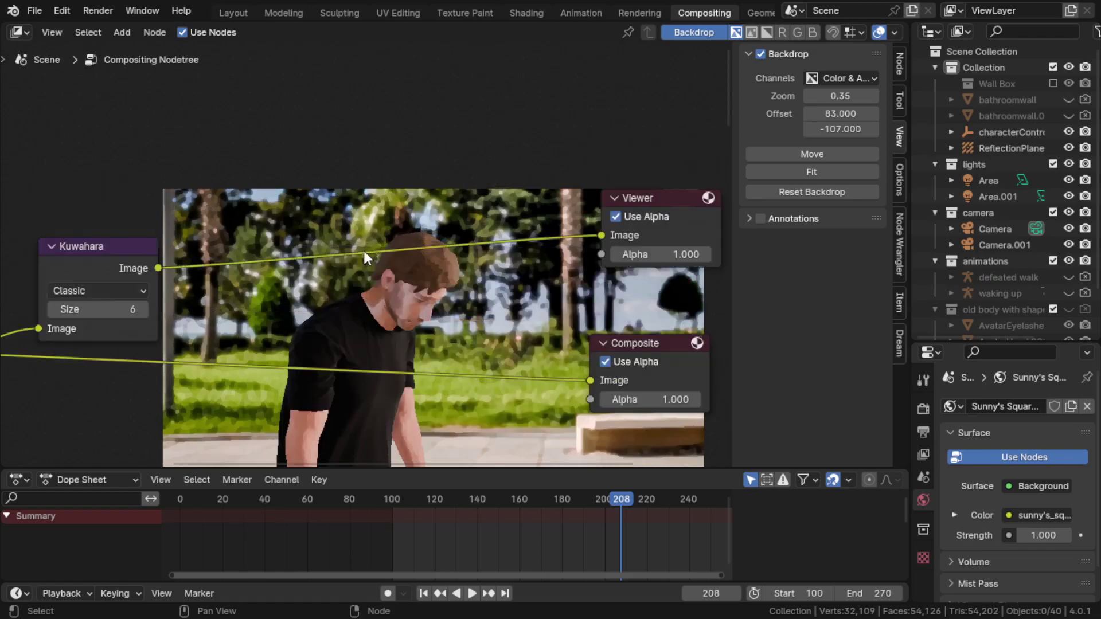
scroll(353, 239, "up", 3)
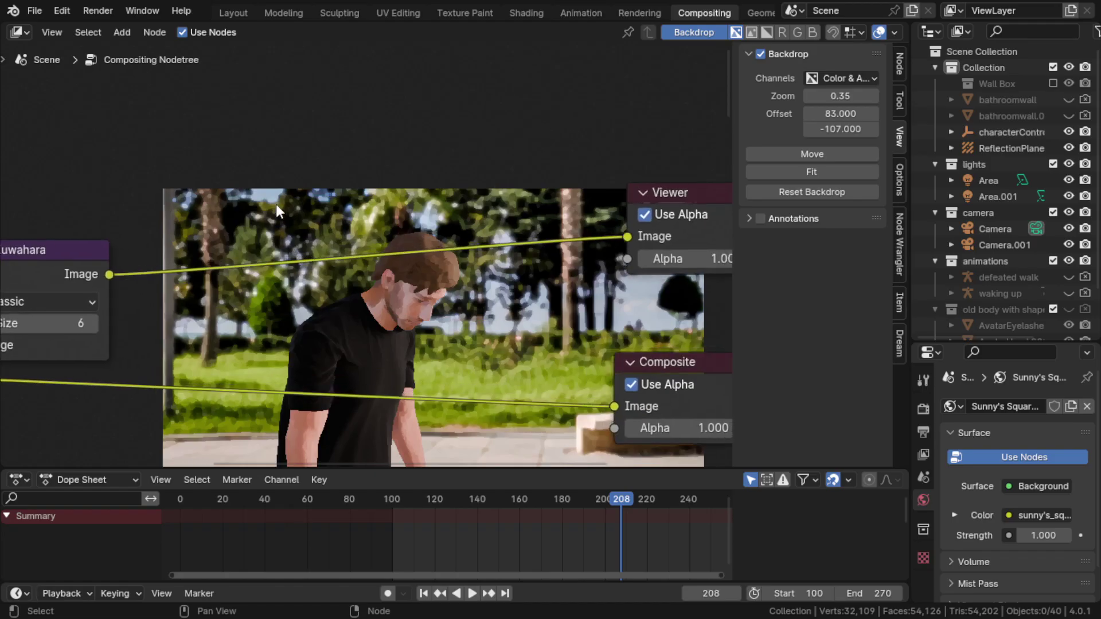
key("shift+a")
type("p")
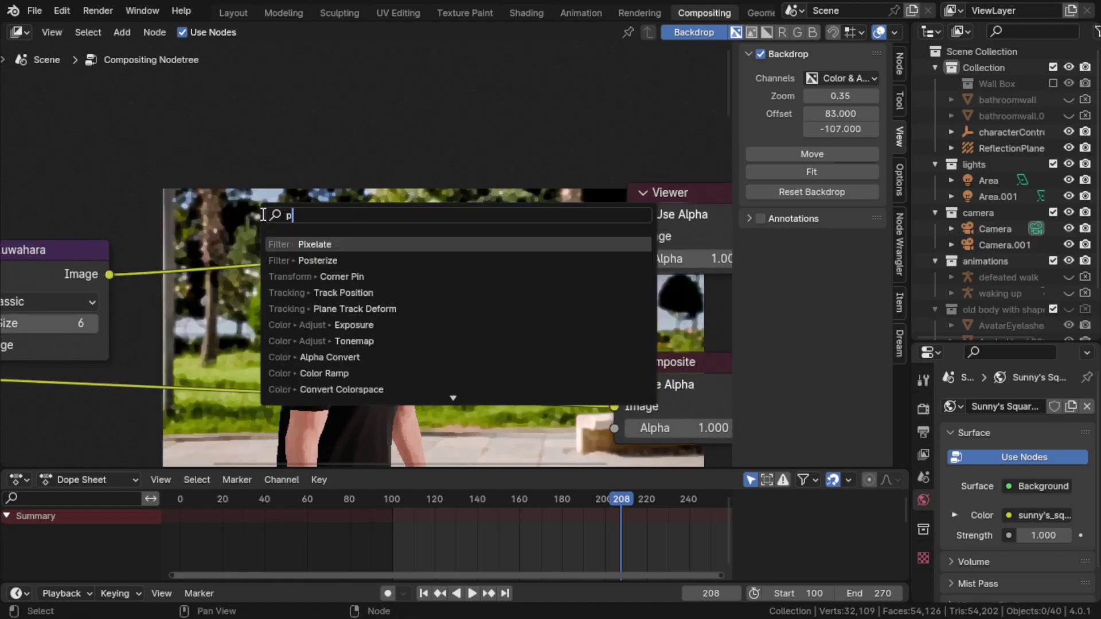
type("oste")
Insert a Posterize node on the Kuwahara–Viewer link above the backdrop and give it 120 Steps.
left_click(313, 246)
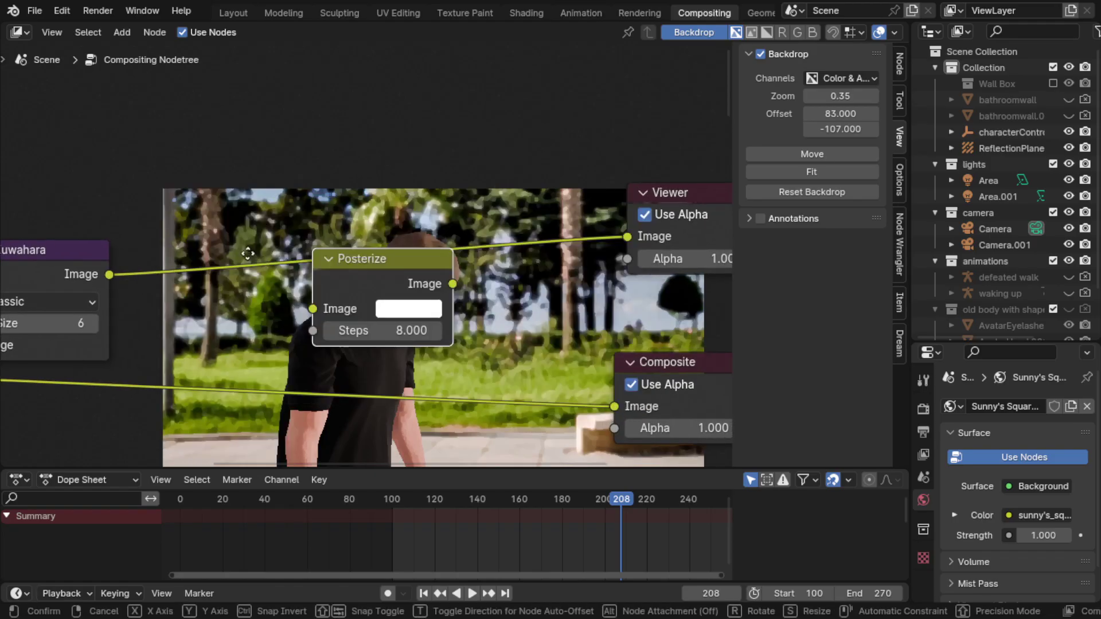
left_click(281, 224)
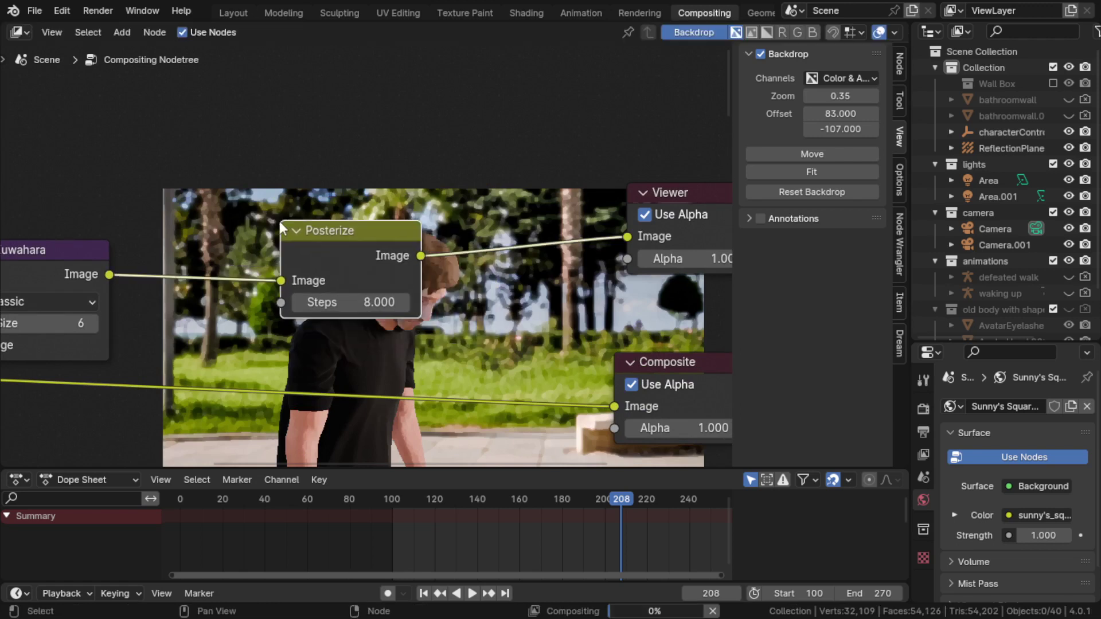
left_click_drag(346, 244, 351, 173)
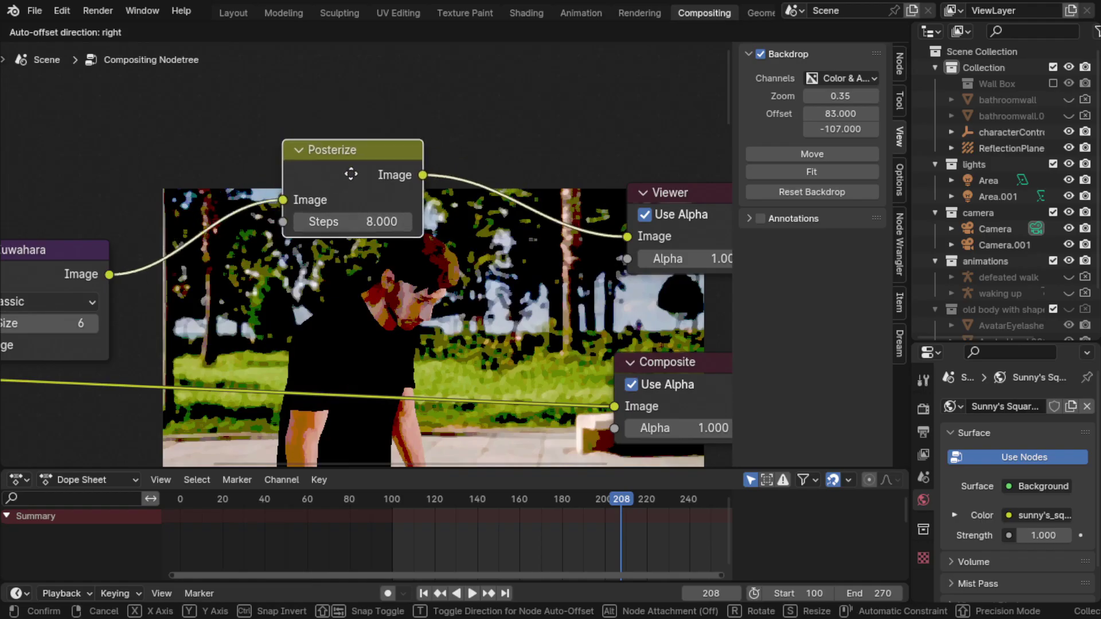
left_click(355, 175)
left_click(361, 229)
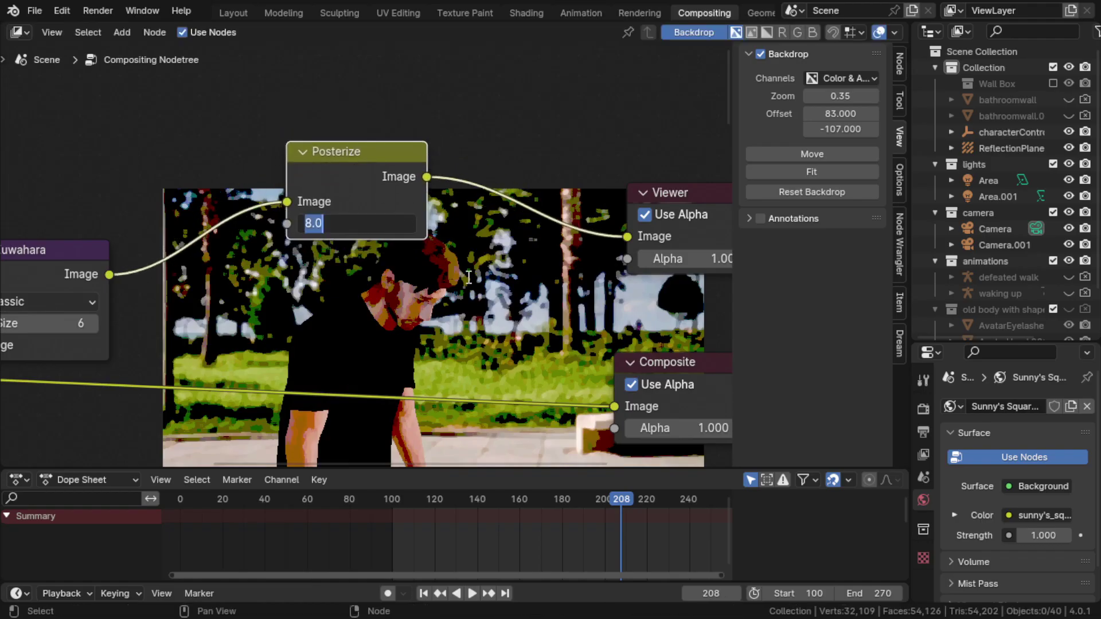
type("120")
key("Return")
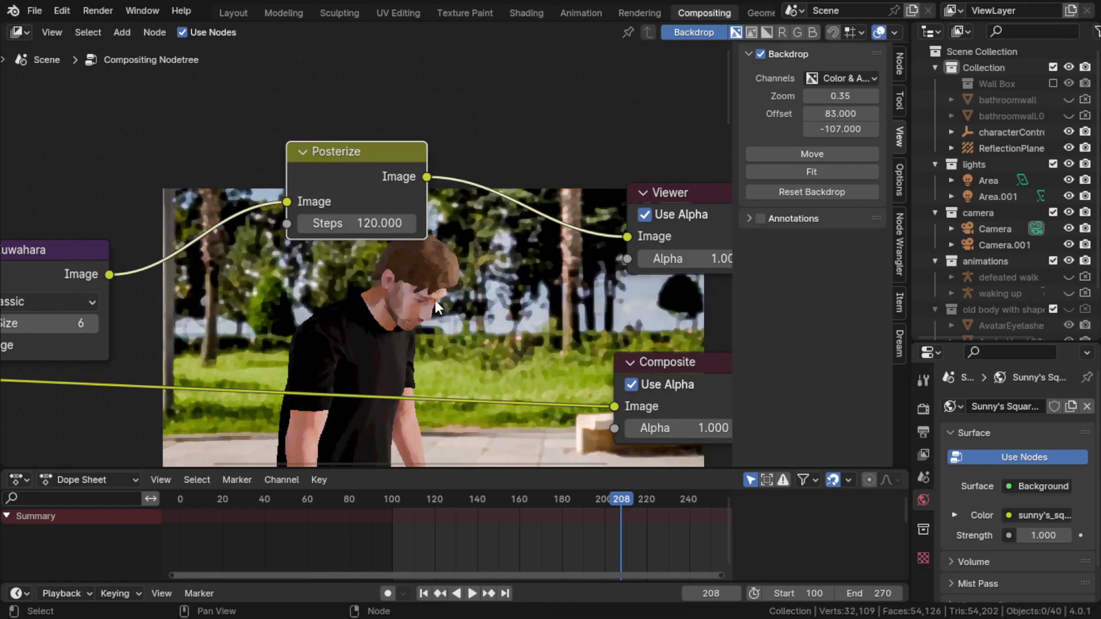
scroll(385, 322, "up", 1)
middle_click_drag(385, 324, 338, 285)
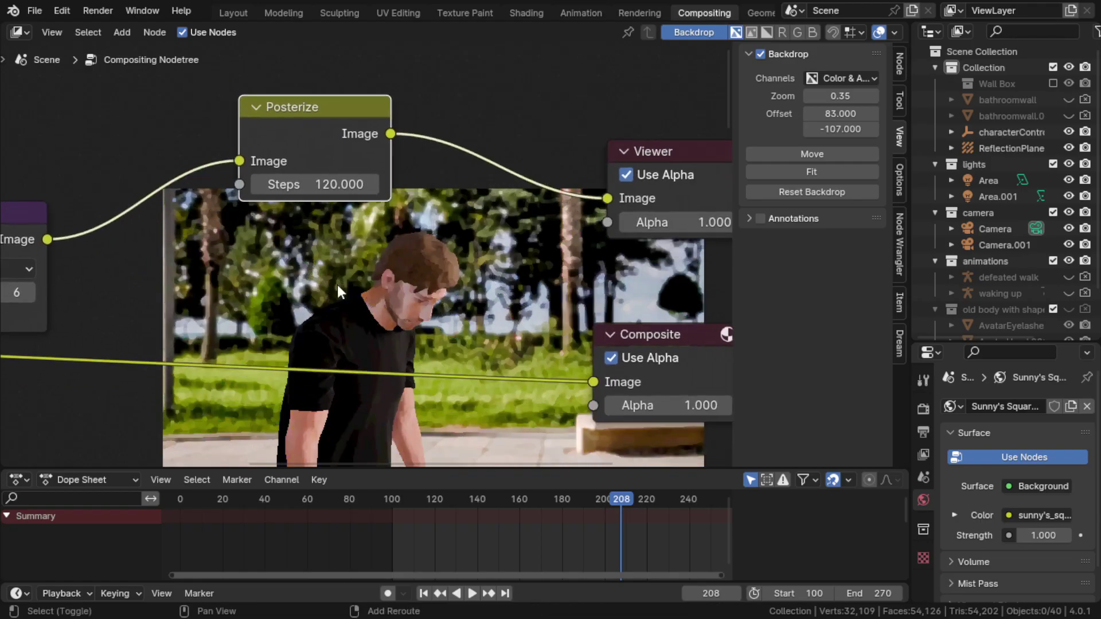
left_click(314, 135)
Box-select the Viewer and Composite nodes and move them right to make room after Posterize.
middle_click_drag(469, 263, 405, 248)
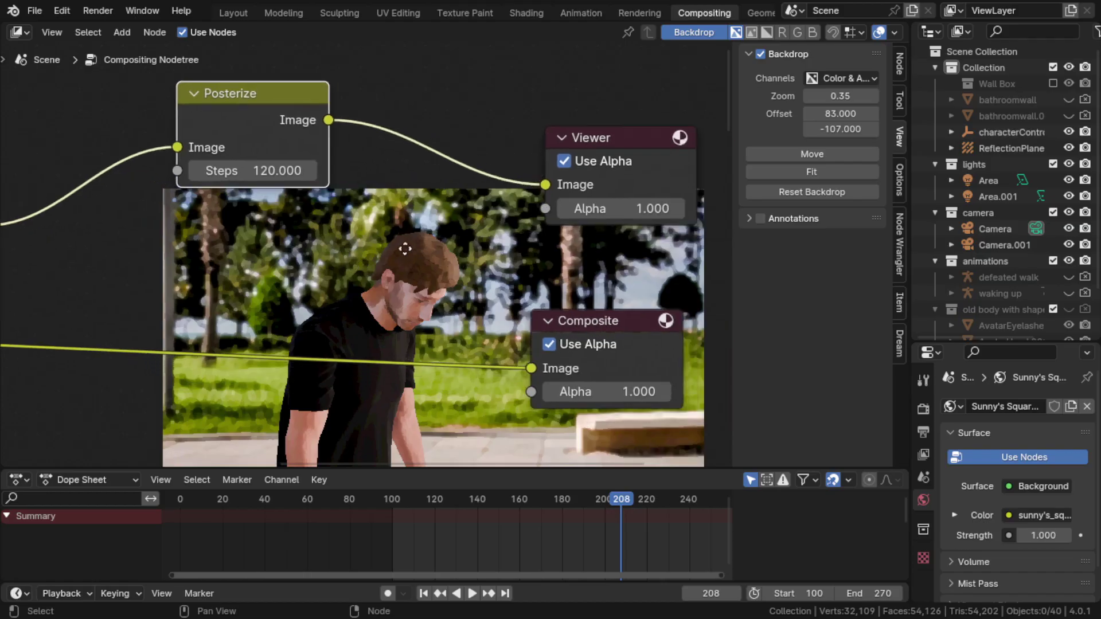
middle_click_drag(329, 249, 303, 251)
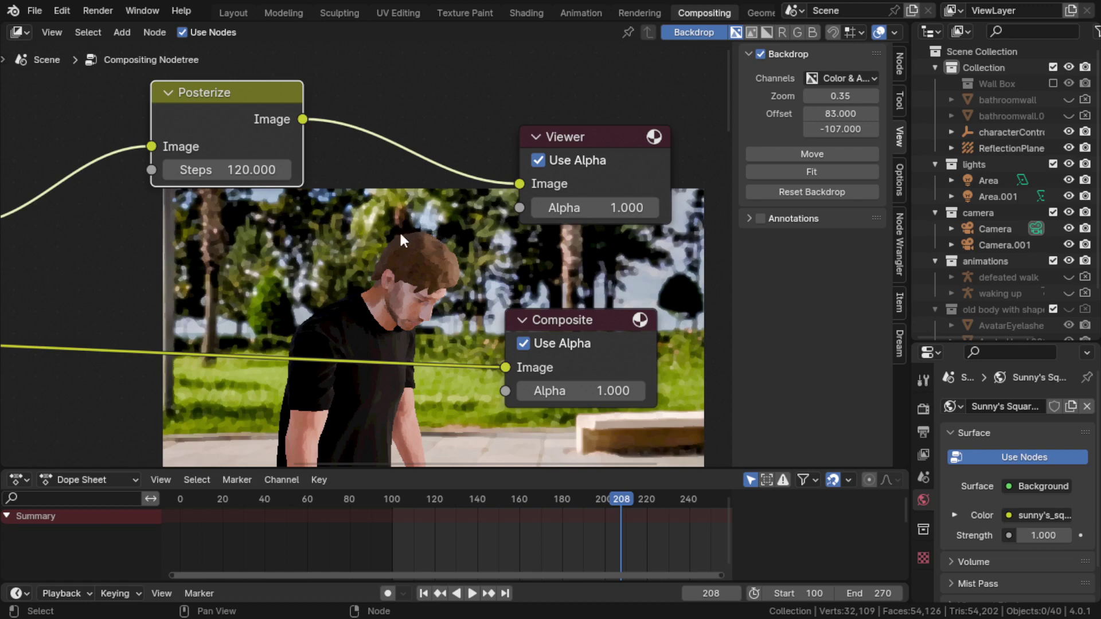
middle_click_drag(422, 250, 309, 229)
left_click_drag(436, 87, 528, 380)
left_click_drag(500, 303, 631, 304)
middle_click_drag(370, 235, 419, 304)
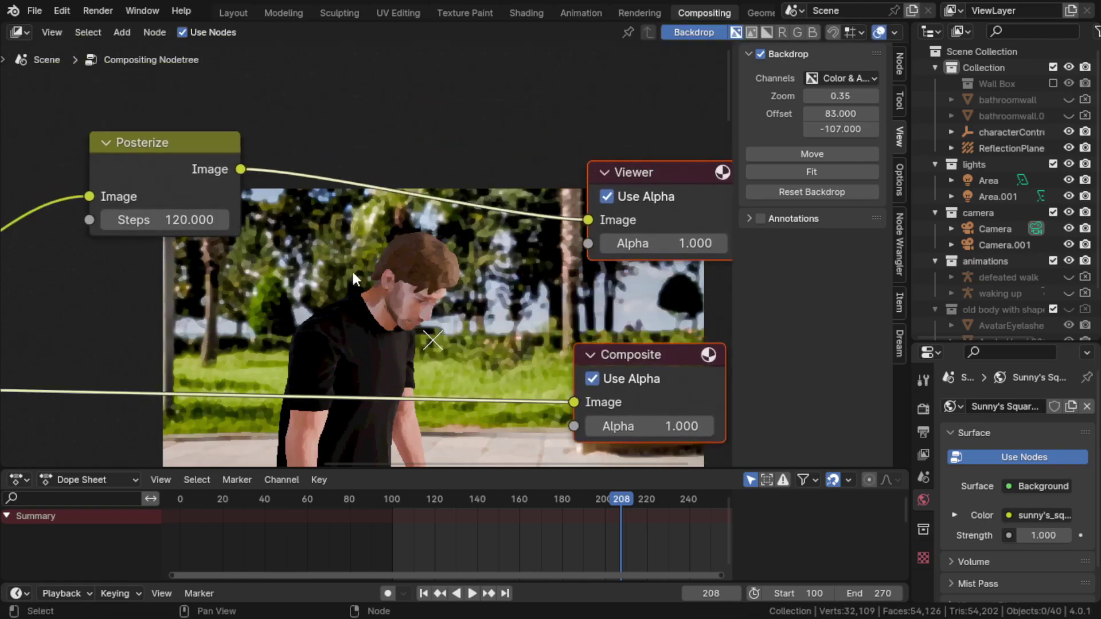
key("shift+a")
left_click(333, 270)
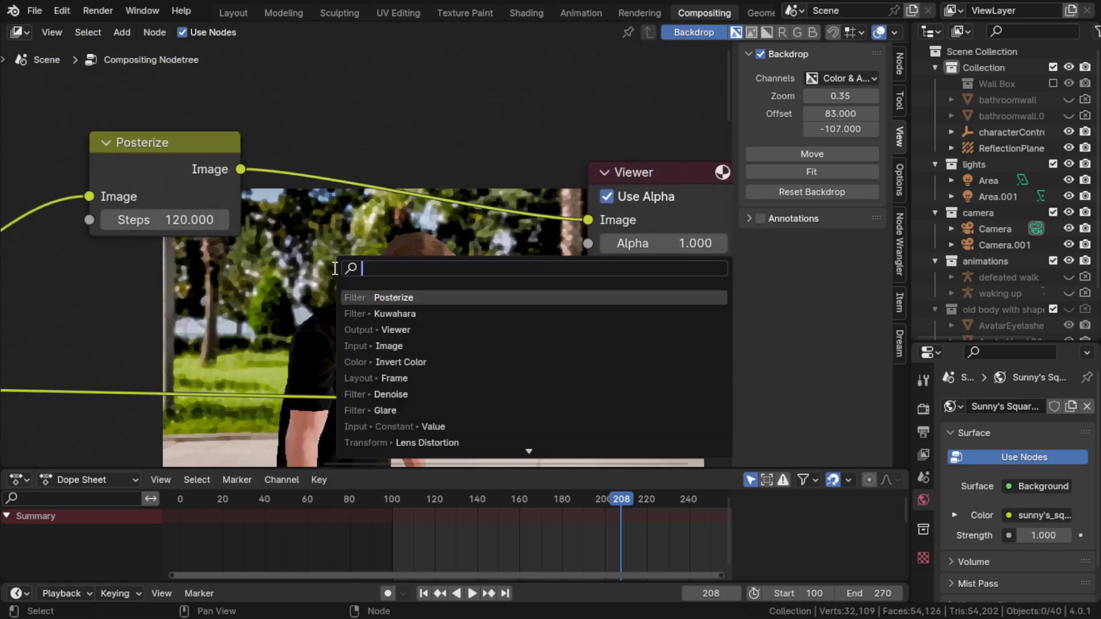
Add a Filter node via a 'filter' search, keep it on Soften, and place it above the graph.
type("sof")
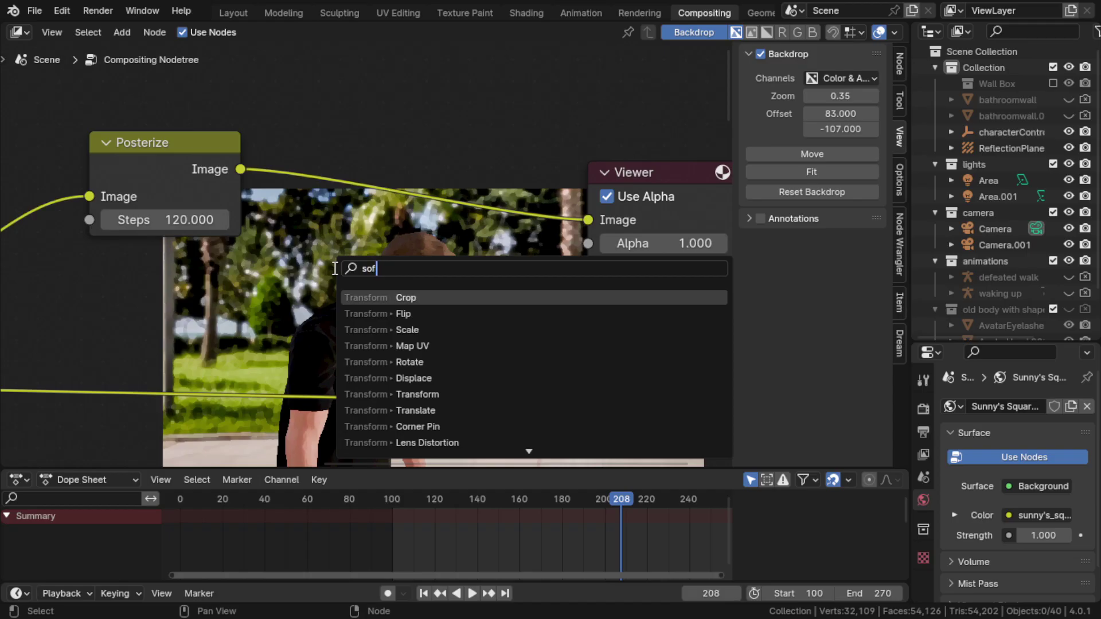
type("t")
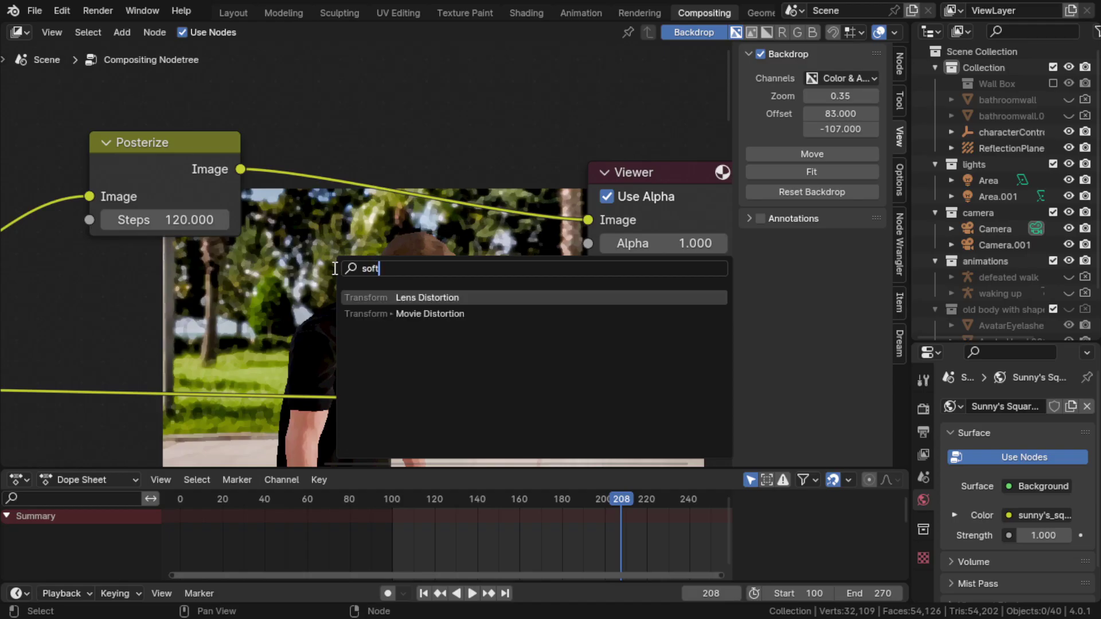
key("BackSpace")
type("ten")
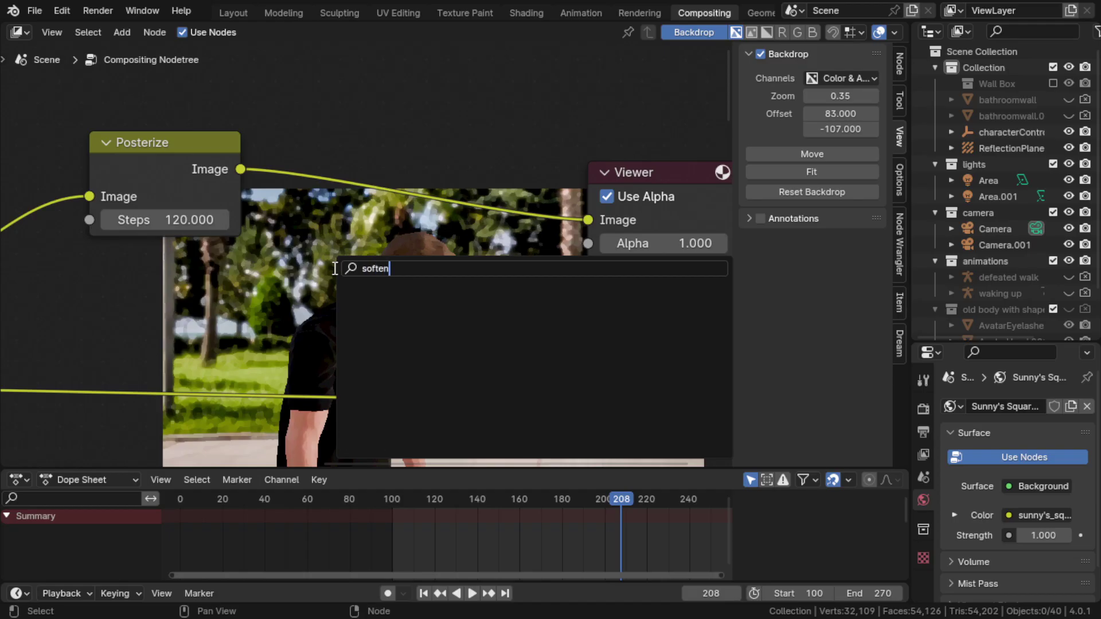
key("BackSpace")
key("BackSpace")
key("BackSpace")
key("BackSpace")
key("BackSpace")
key("BackSpace")
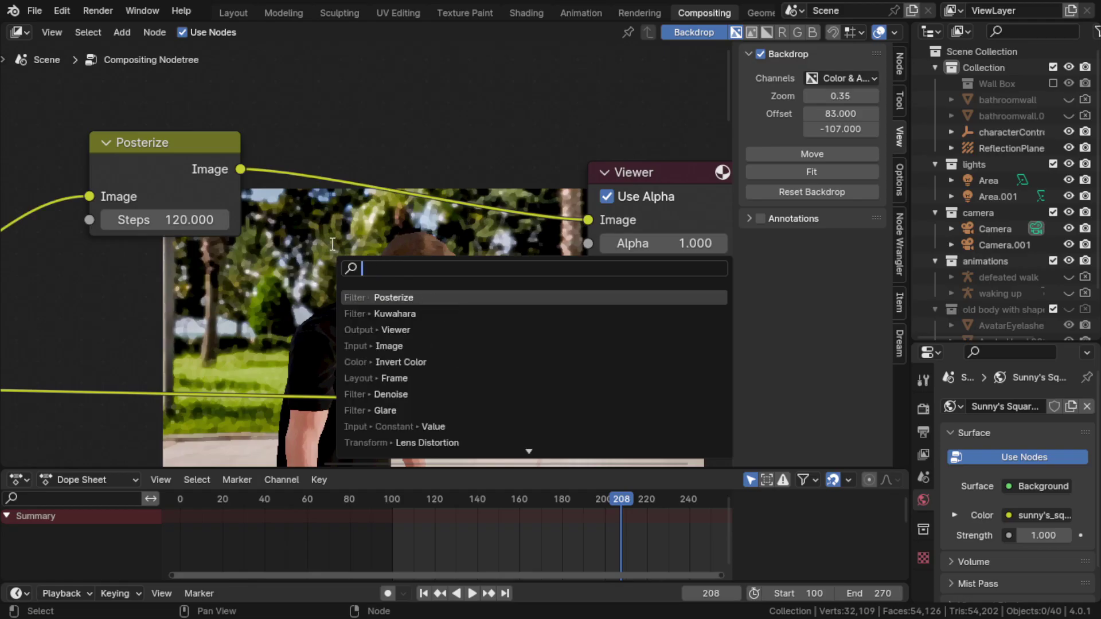
key("Escape")
scroll(331, 240, "down", 2)
key("shift+a")
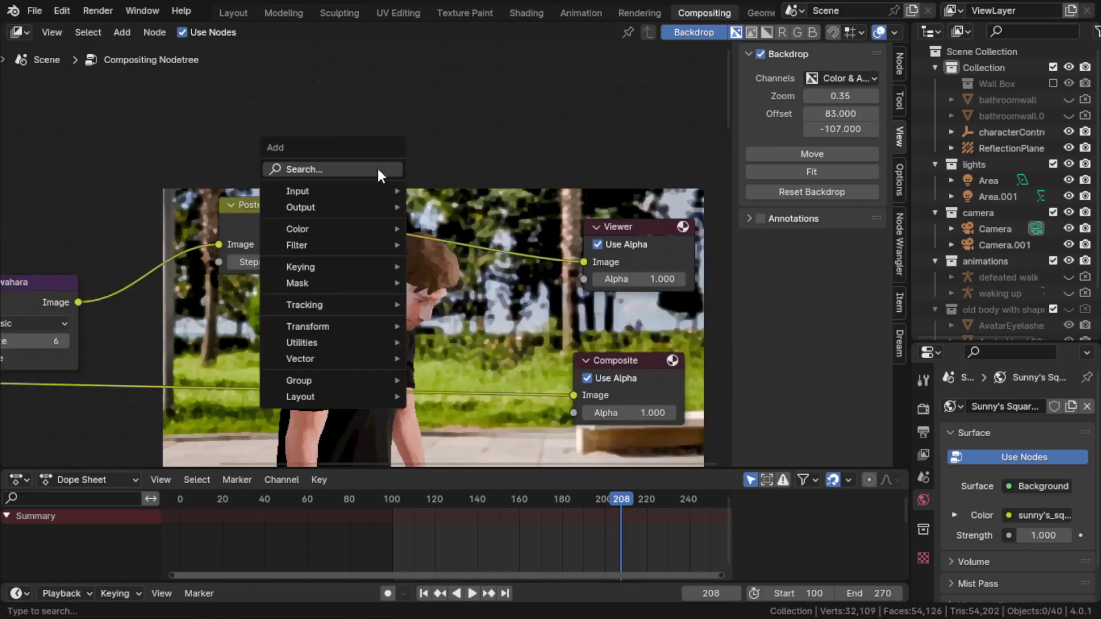
left_click(376, 168)
type("filter")
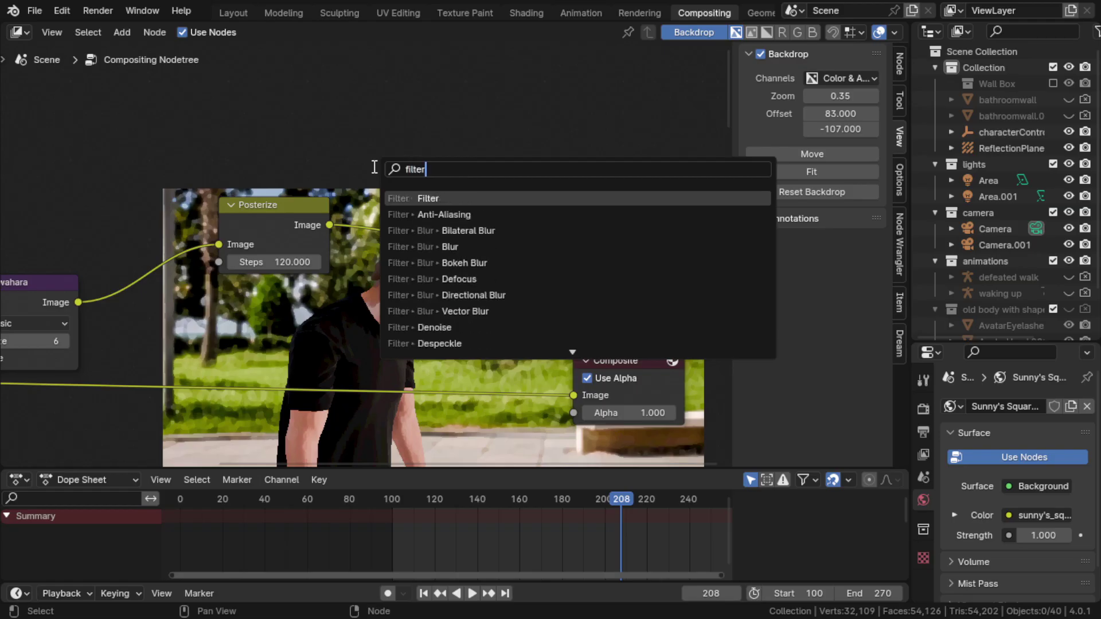
left_click(417, 198)
left_click(424, 95)
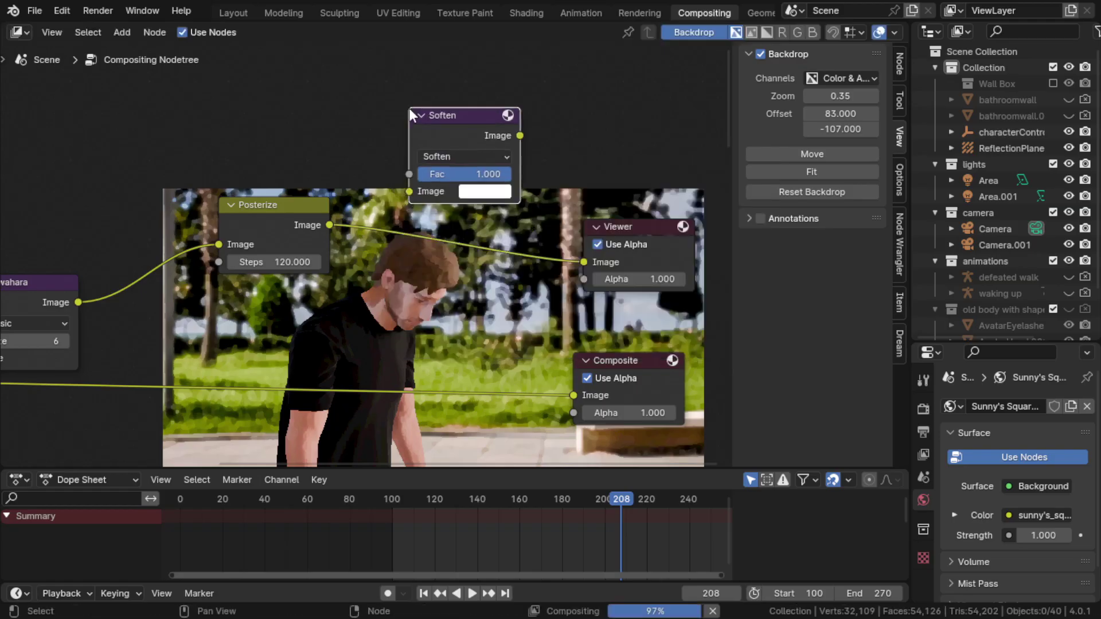
left_click(462, 156)
left_click(458, 192)
left_click_drag(465, 119, 473, 97)
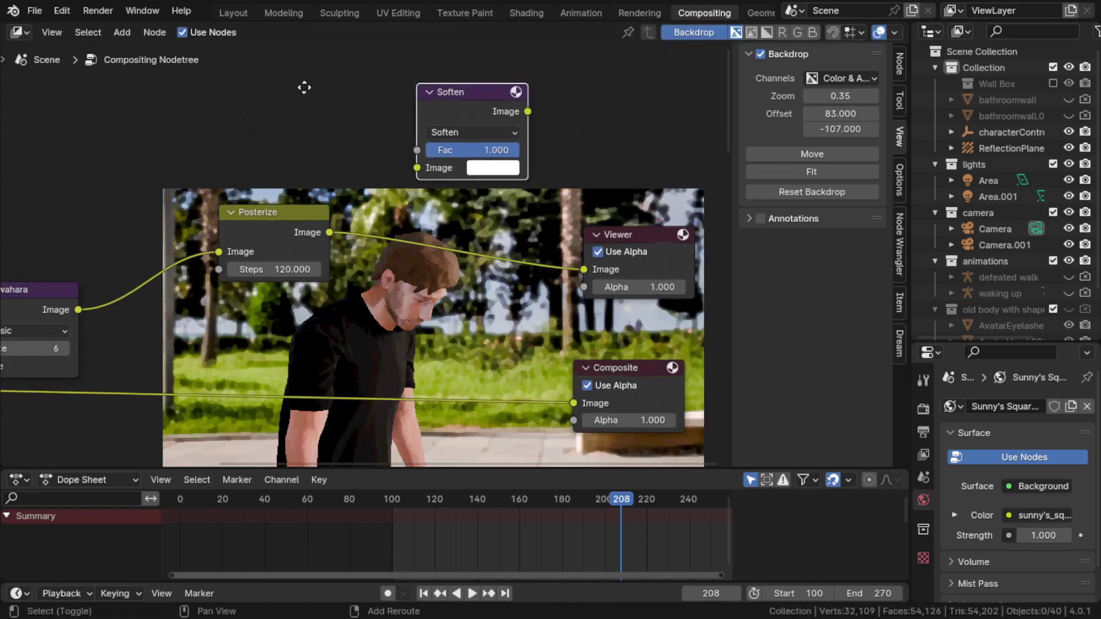
Duplicate the Filter node and set the copy's type to Shadow, leaving the original on Soften.
key("shift+d")
left_click(324, 108)
left_click(315, 126)
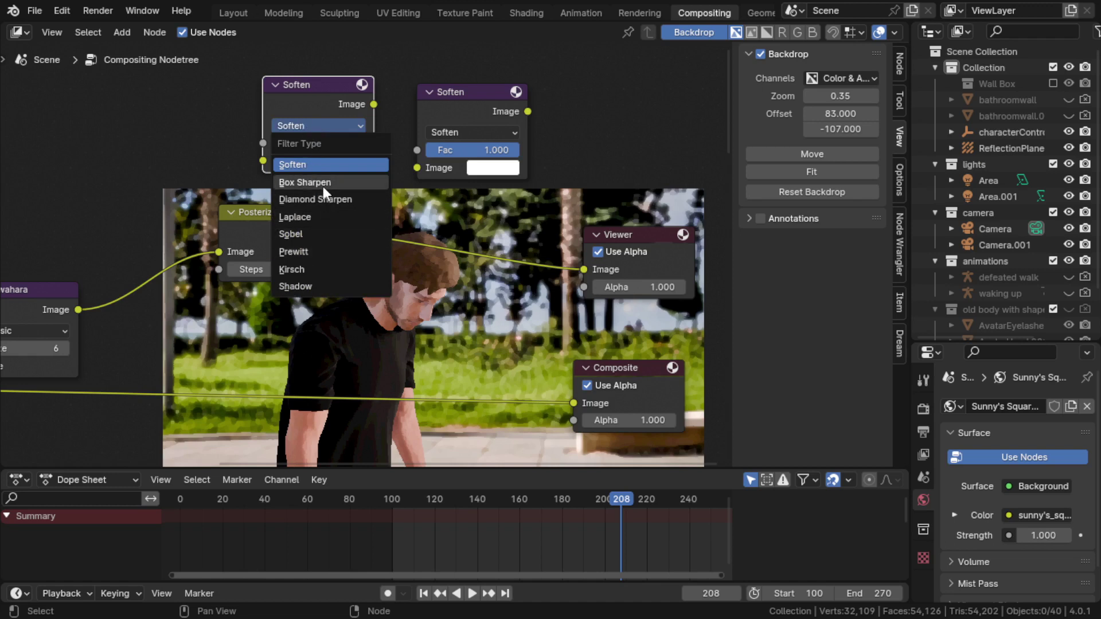
left_click(317, 285)
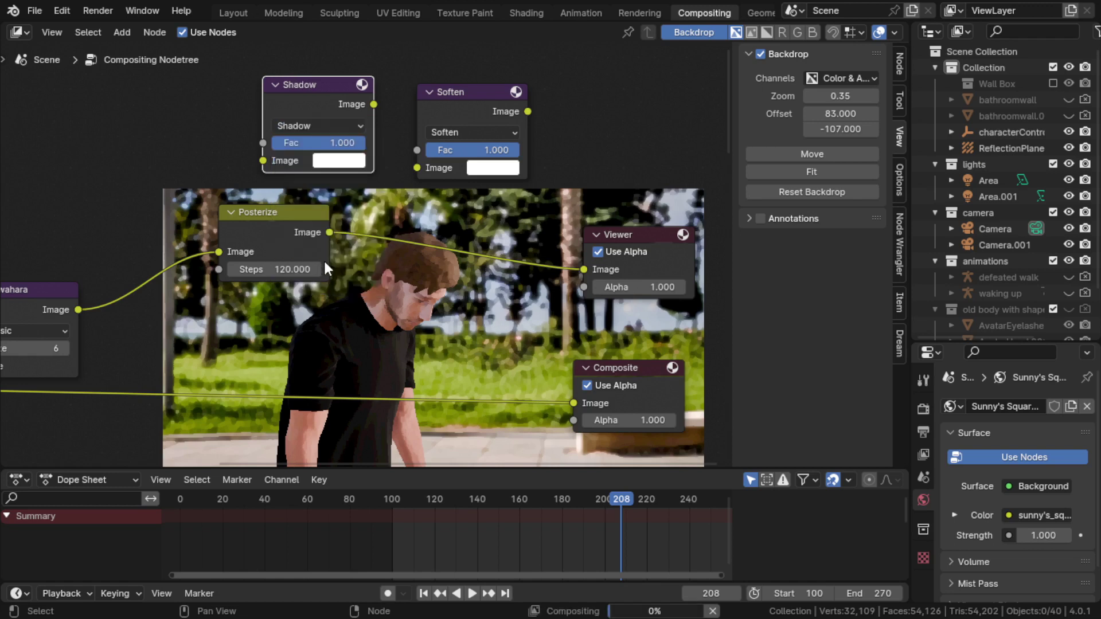
left_click(456, 129)
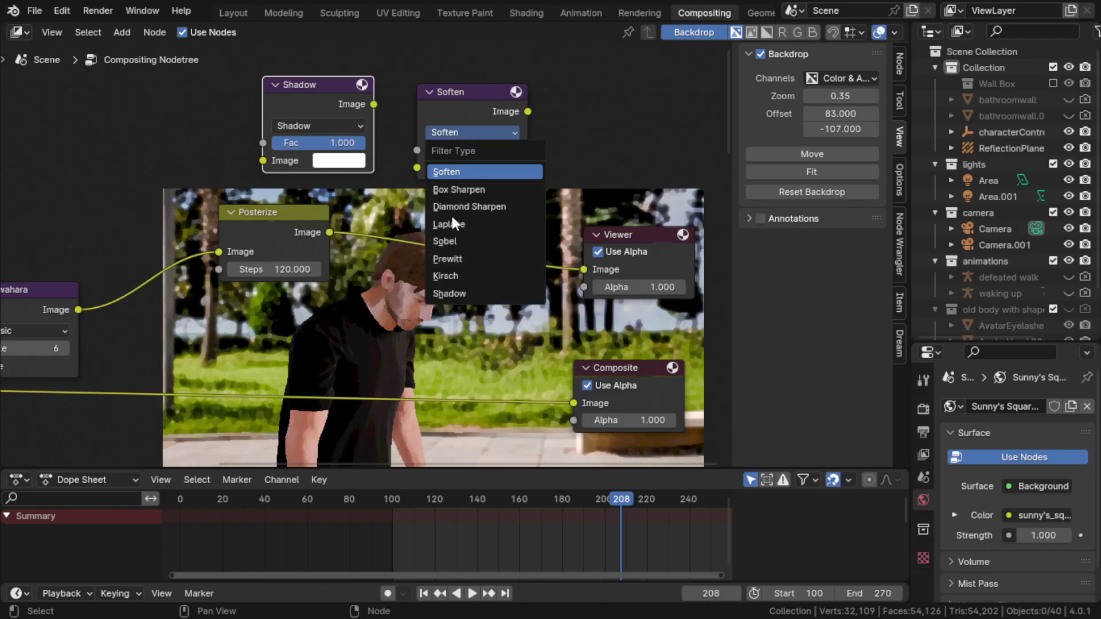
left_click(442, 172)
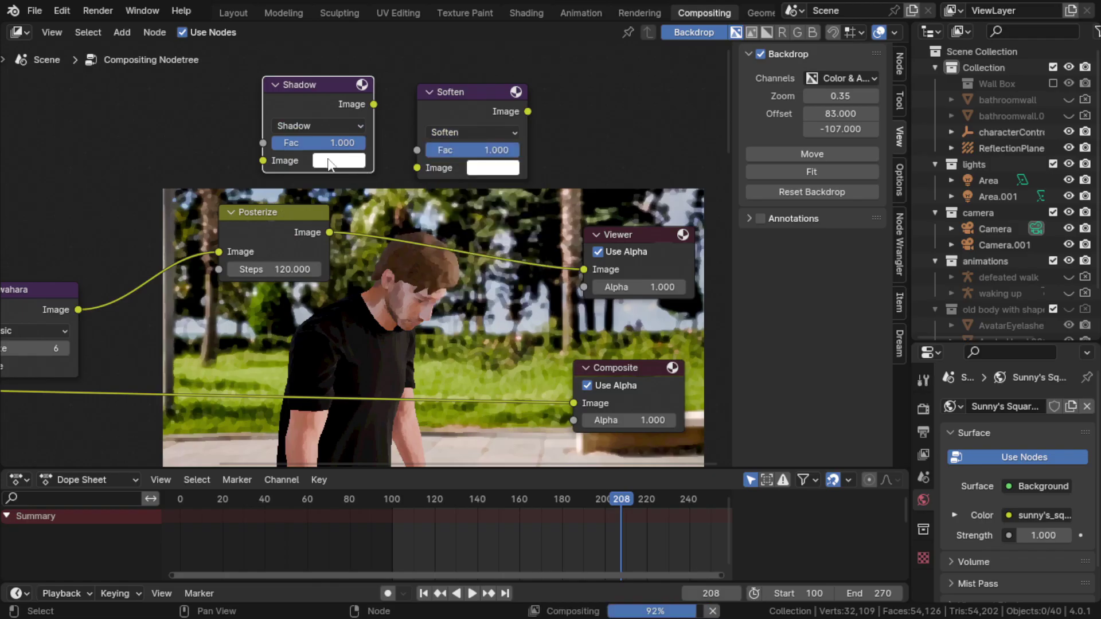
Insert the Shadow node after Posterize, then the Soften node after Shadow, before the Viewer.
left_click_drag(286, 97, 389, 212)
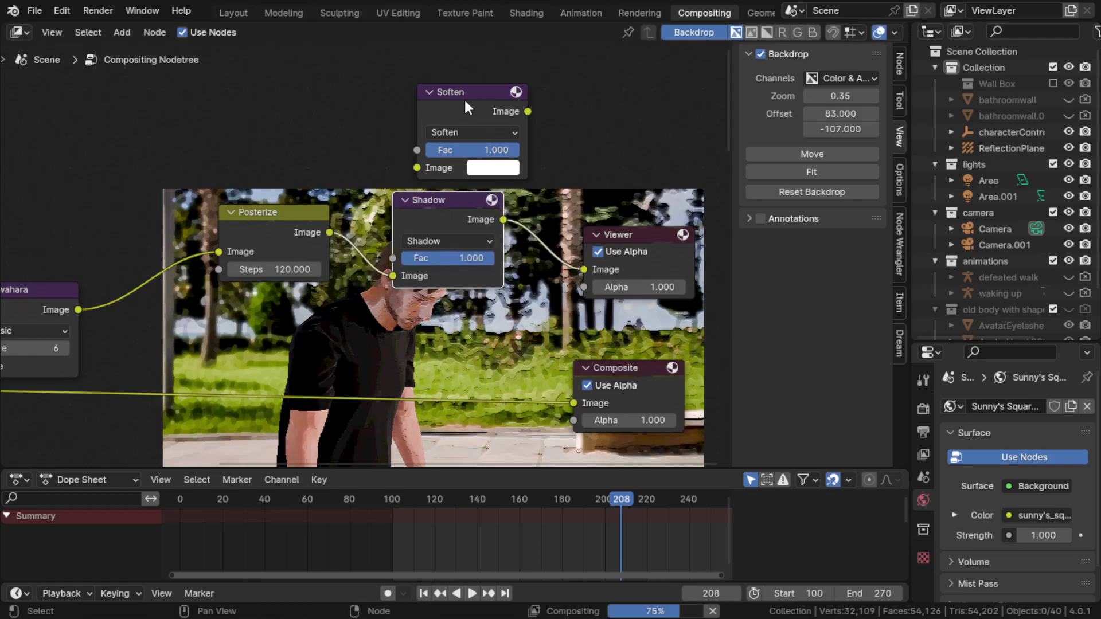
left_click_drag(463, 97, 619, 209)
scroll(463, 192, "down", 2)
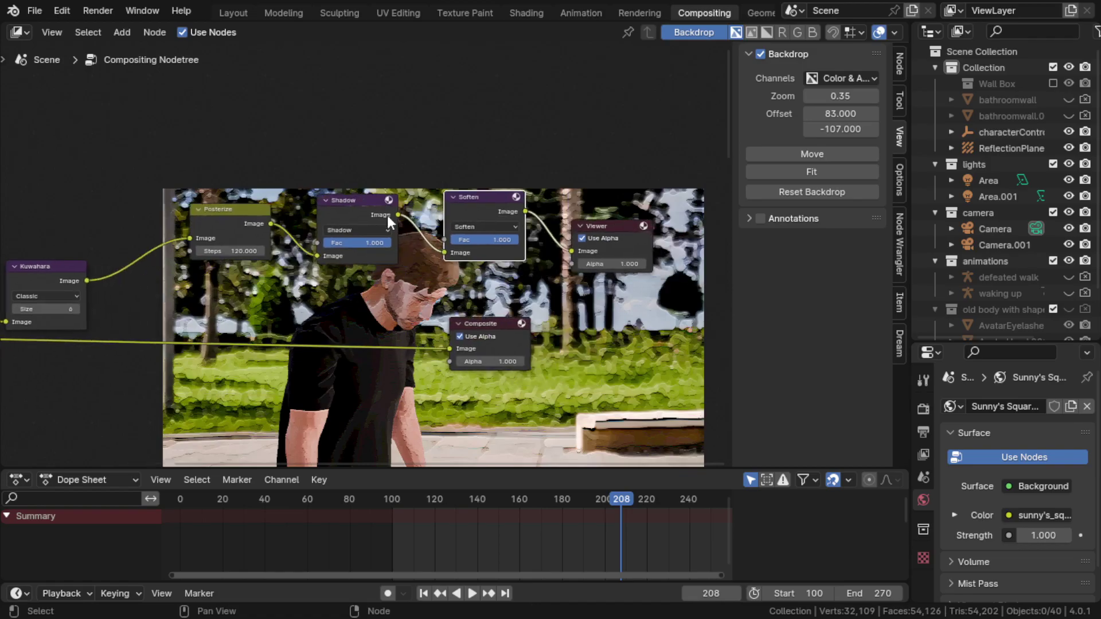
scroll(383, 227, "up", 2)
Lower the Shadow node's Fac to 0.467.
left_click_drag(383, 236, 348, 236)
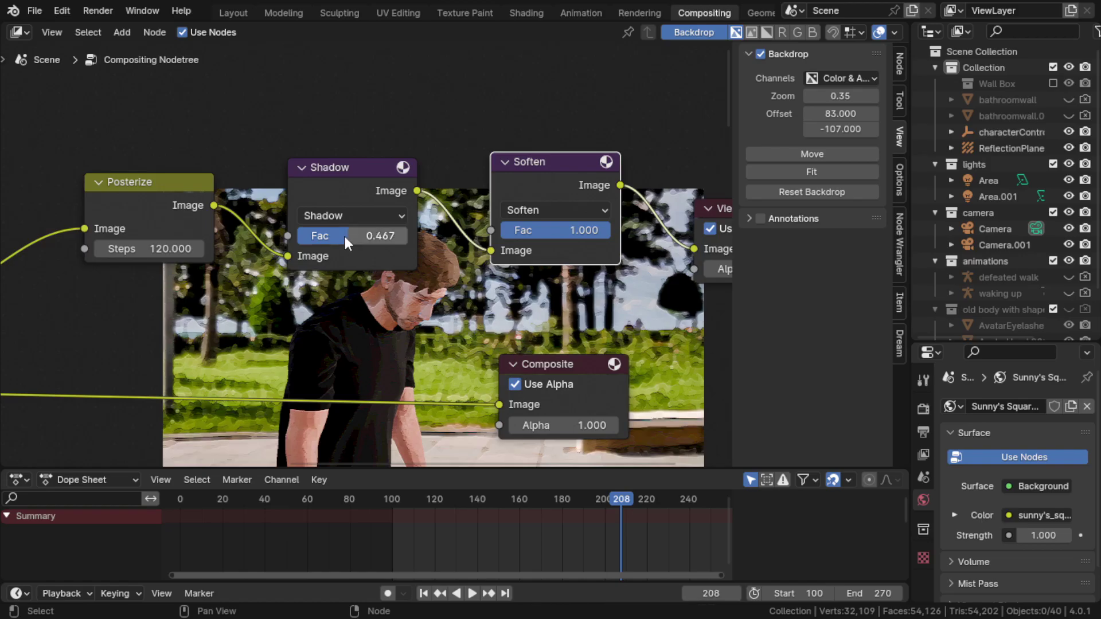
scroll(242, 249, "down", 1)
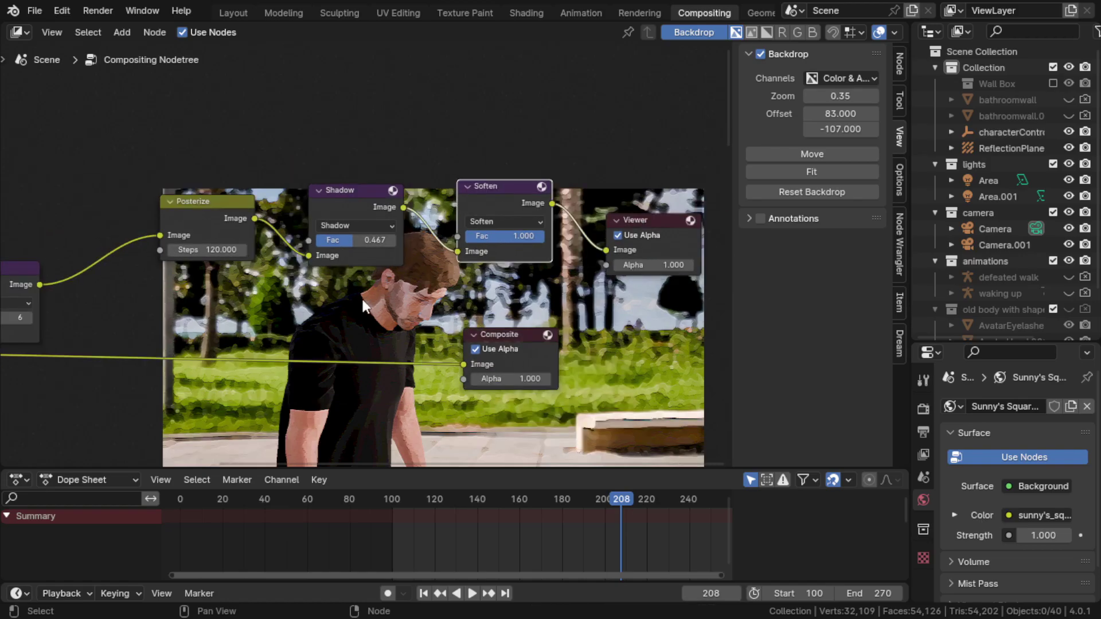
middle_click_drag(362, 297, 408, 283)
Set Backdrop Zoom to 1.04, center the nodes, and move Kuwahara higher up.
scroll(298, 248, "down", 2)
scroll(408, 283, "down", 1)
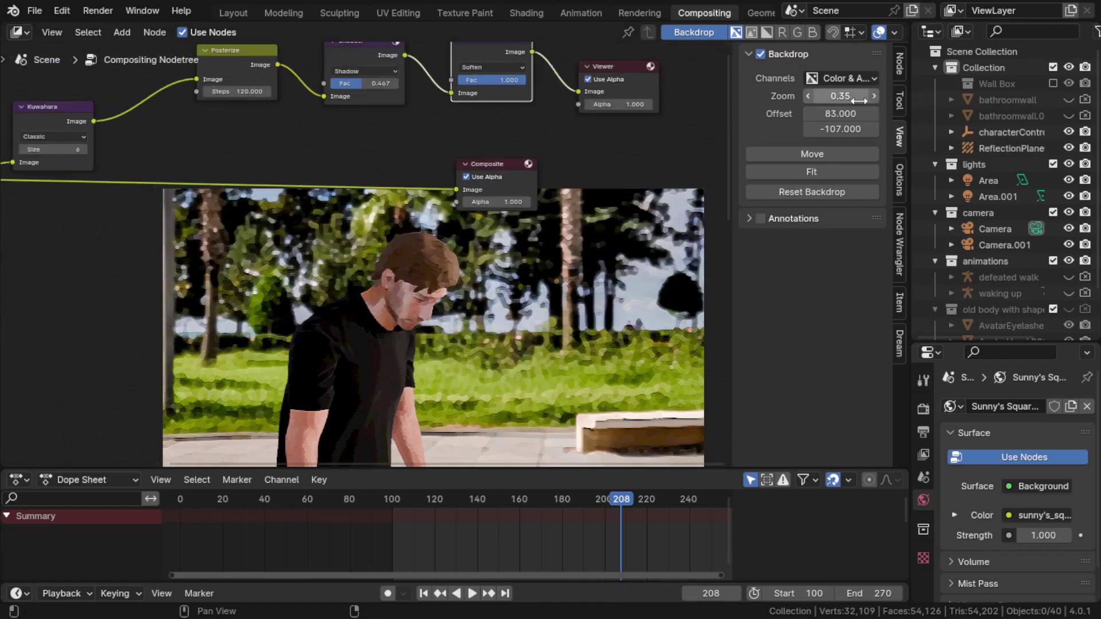
left_click_drag(858, 100, 889, 100)
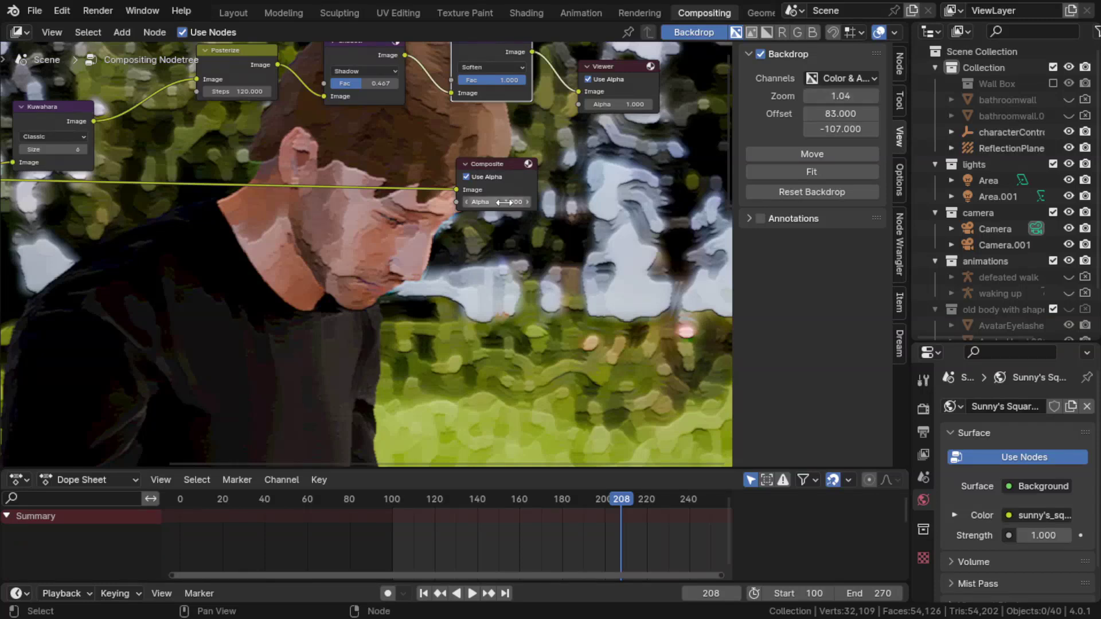
scroll(489, 203, "down", 1)
middle_click_drag(490, 203, 308, 270)
left_click_drag(235, 233, 248, 139)
Compare against the raw render, move the filter chain and Viewer higher, and reconnect Soften to the Viewer.
left_click_drag(140, 270, 606, 207)
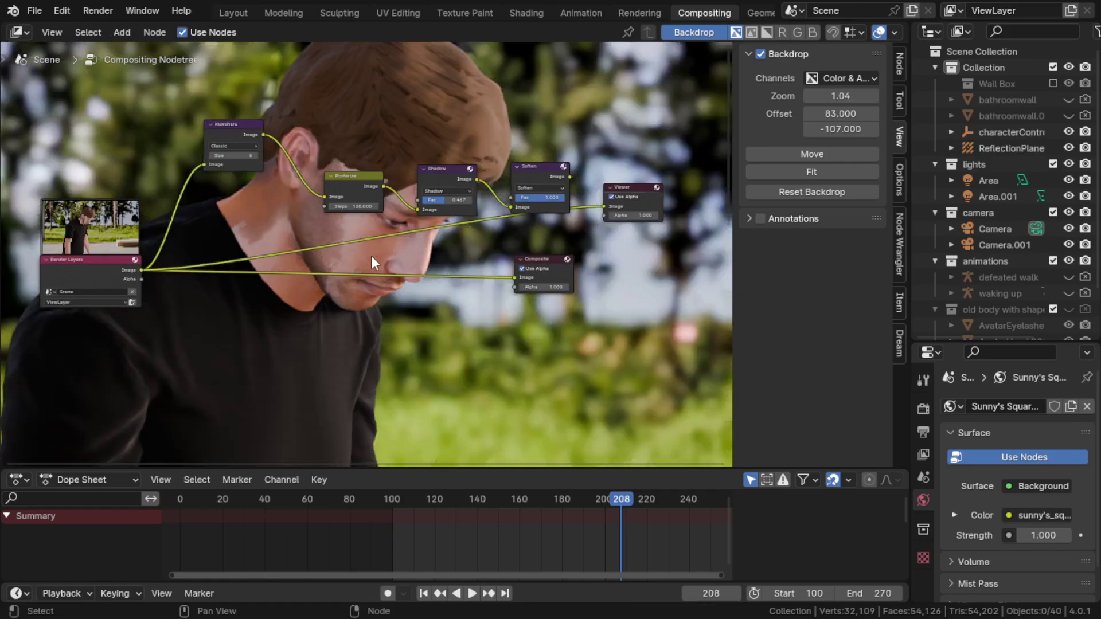
left_click_drag(170, 90, 670, 230)
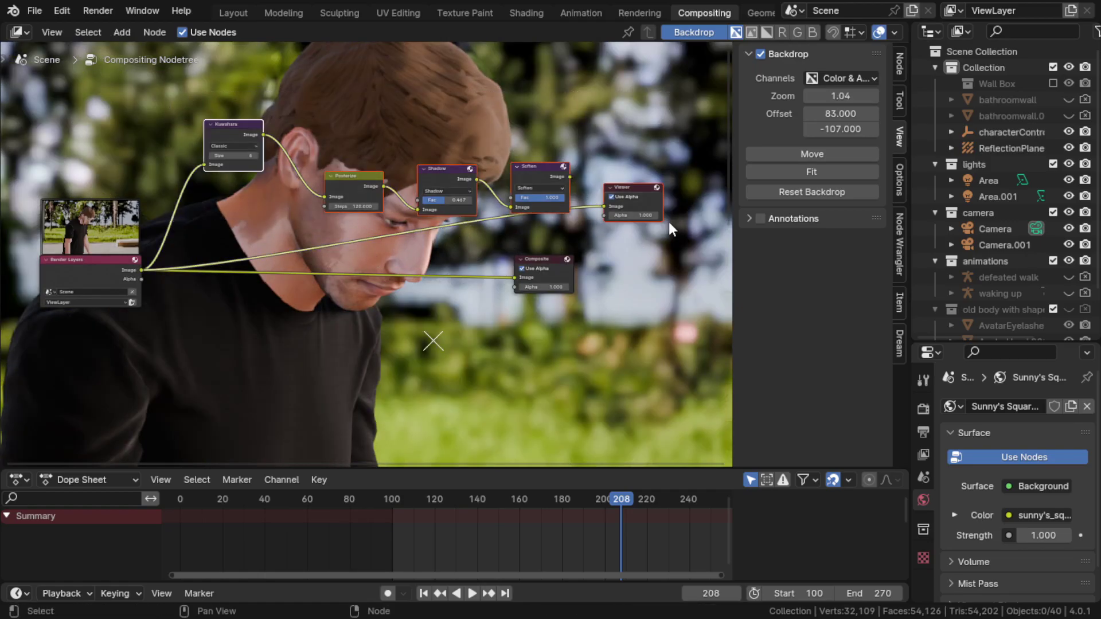
left_click_drag(638, 188, 599, 111)
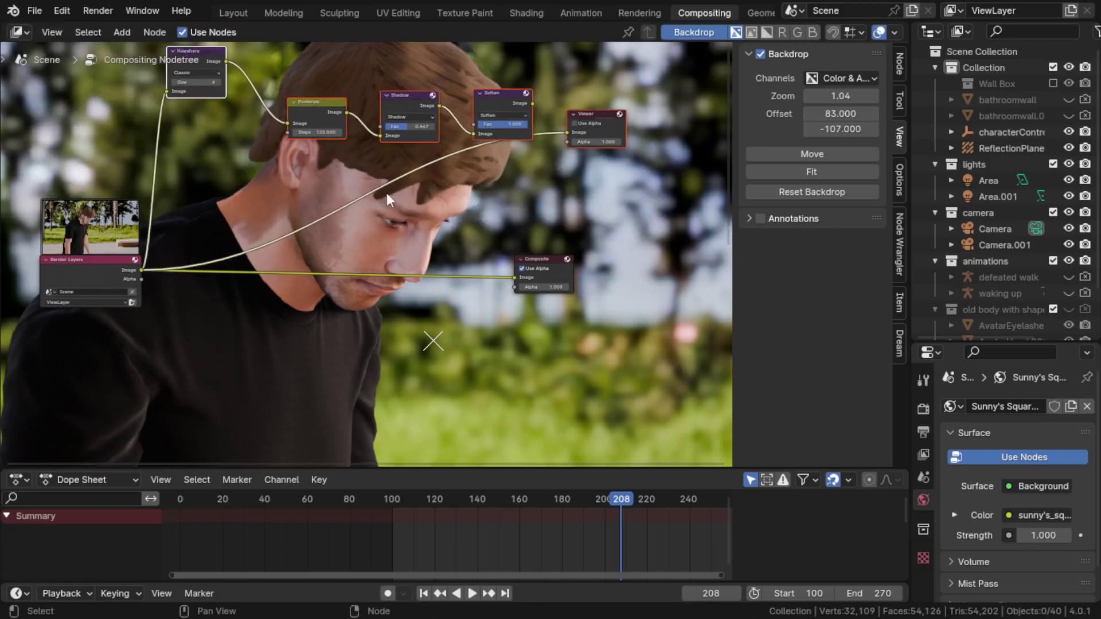
left_click_drag(533, 104, 569, 137)
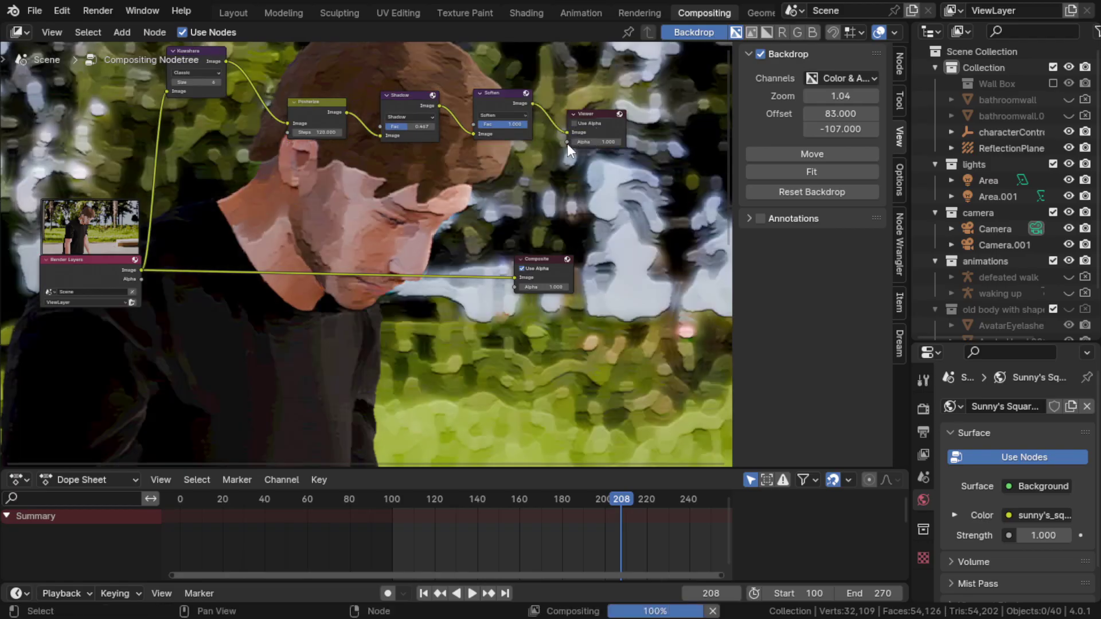